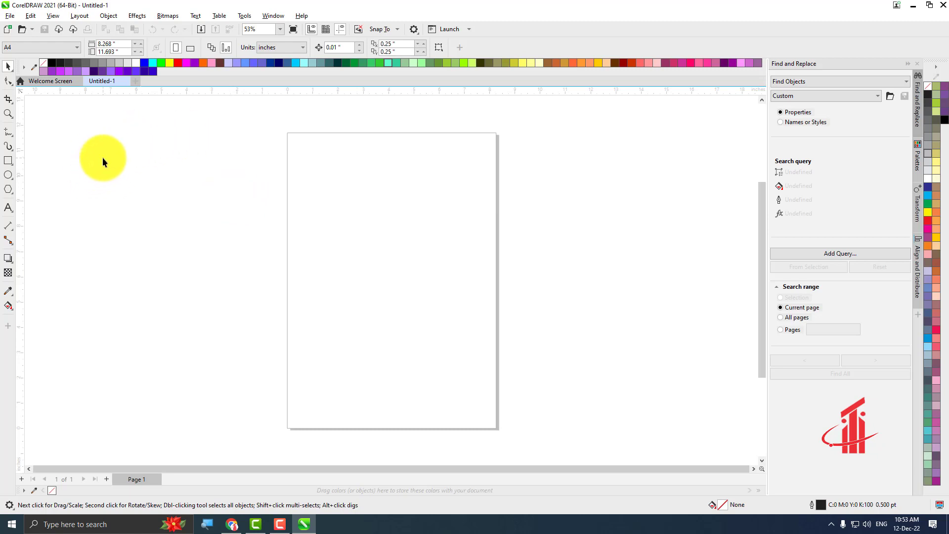
Draw a rectangle about 1.6 by 1.7 inches near the page's upper left and an ellipse about 2.6 by 2.5 inches beside it.
click(8, 161)
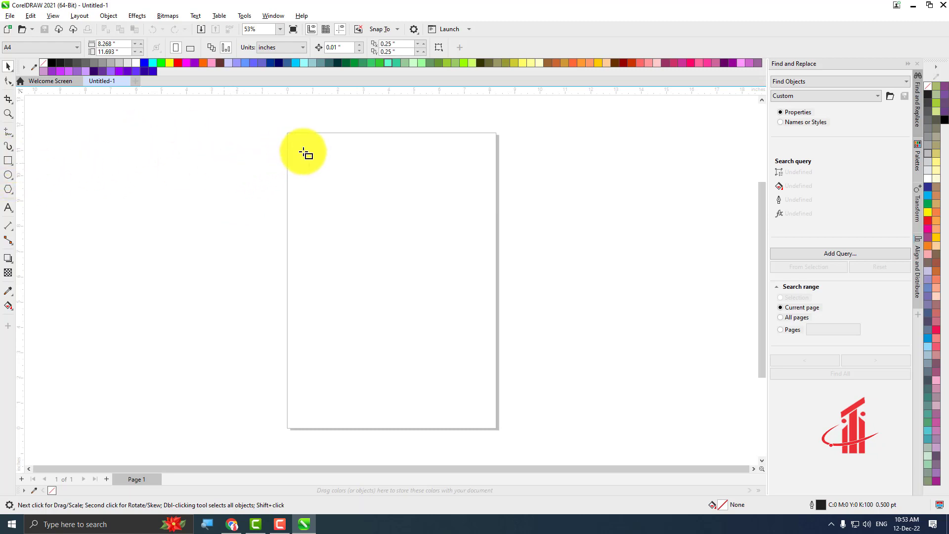
drag(305, 151, 346, 196)
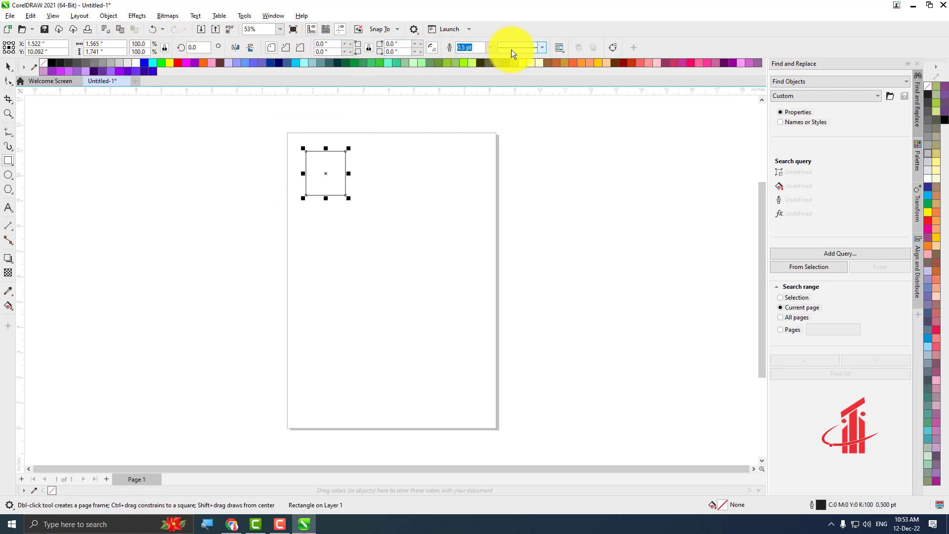
click(7, 176)
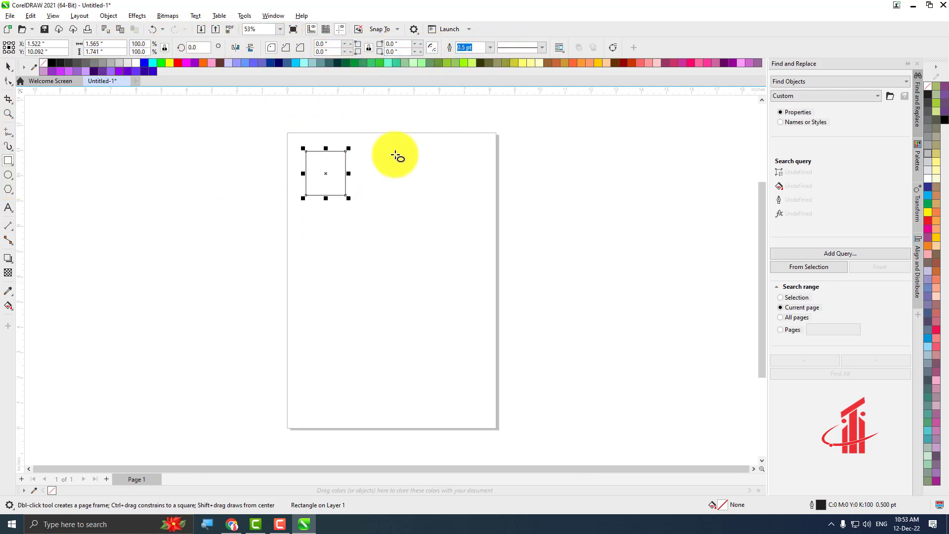
drag(368, 154, 435, 218)
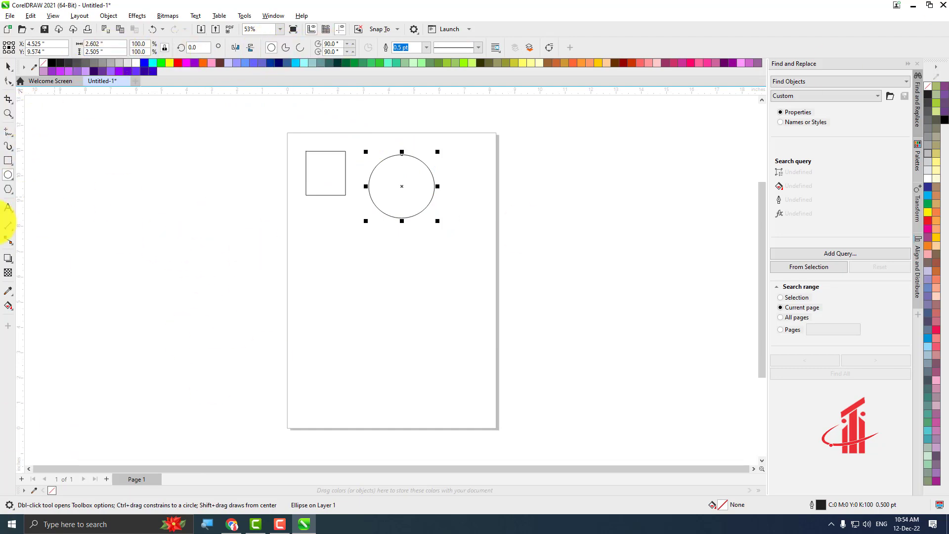
Draw a polygon about 2.1 inches wide below the rectangle and set its number of sides to 5.
click(8, 190)
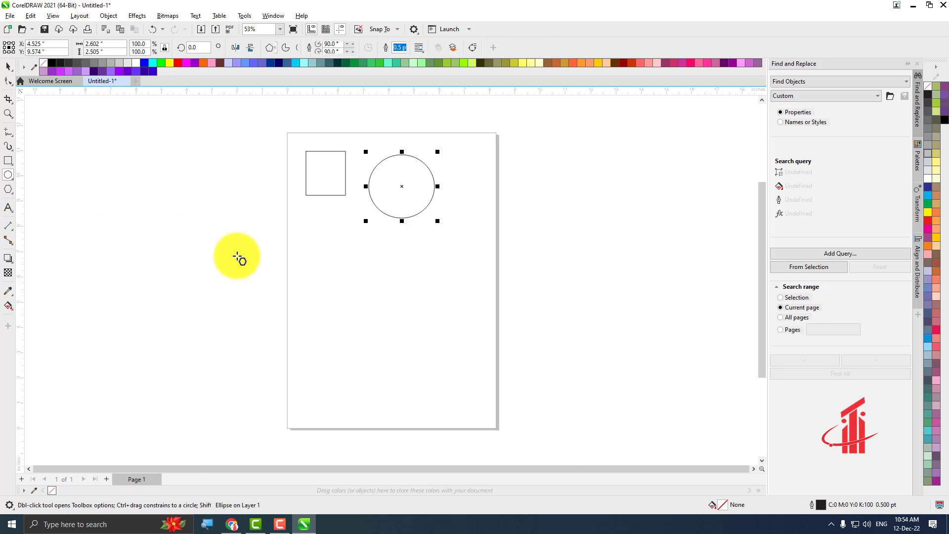
drag(324, 235, 346, 239)
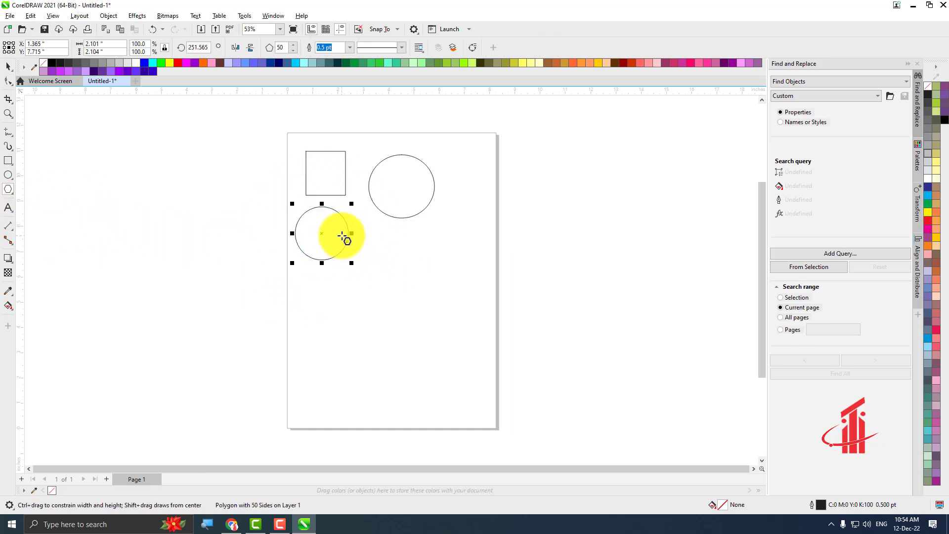
click(280, 47)
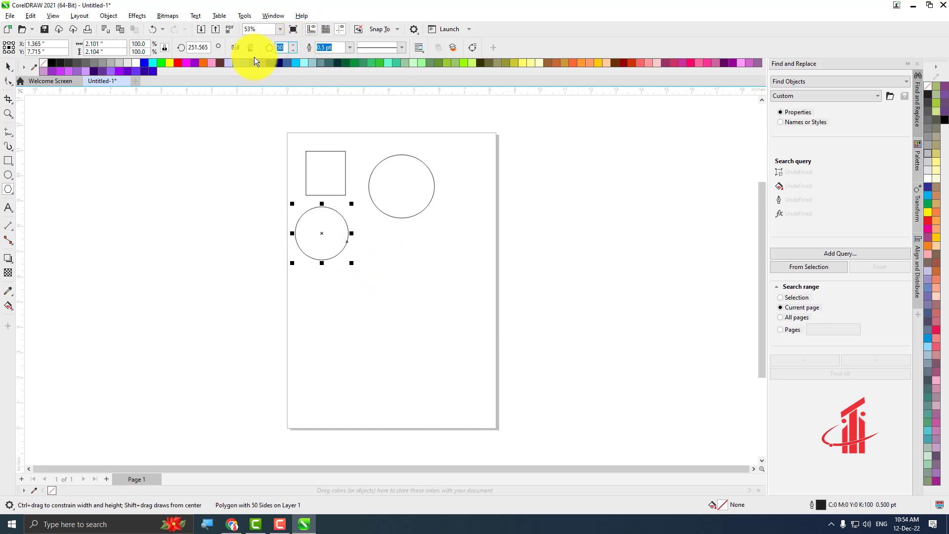
text(5)
key(Return)
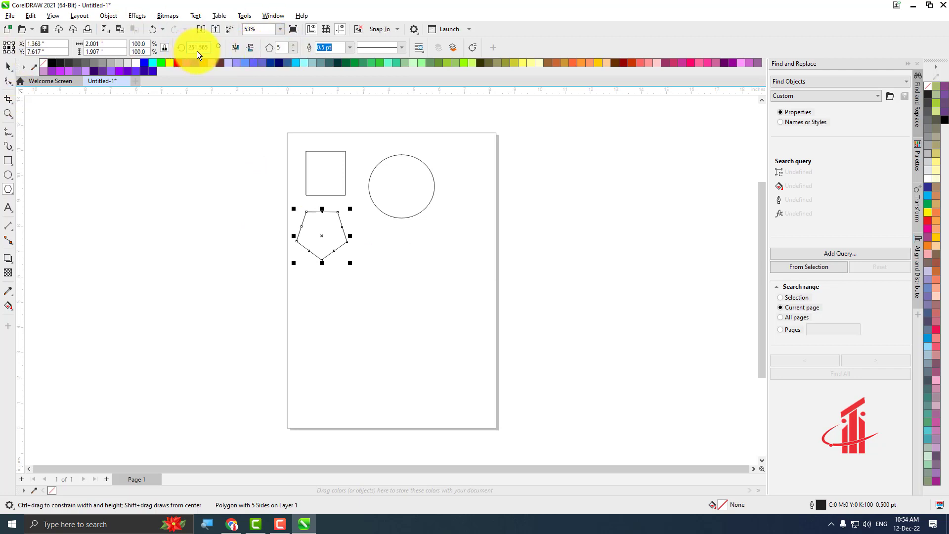
click(8, 66)
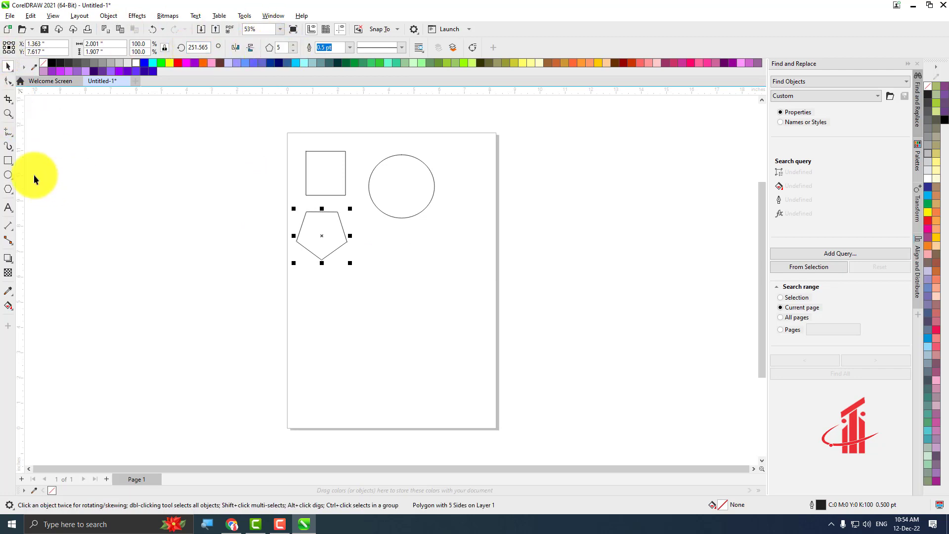
Add the artistic text "CITI COMPUTER COLLEGE RAHWALI" below the pentagon.
click(7, 209)
click(325, 295)
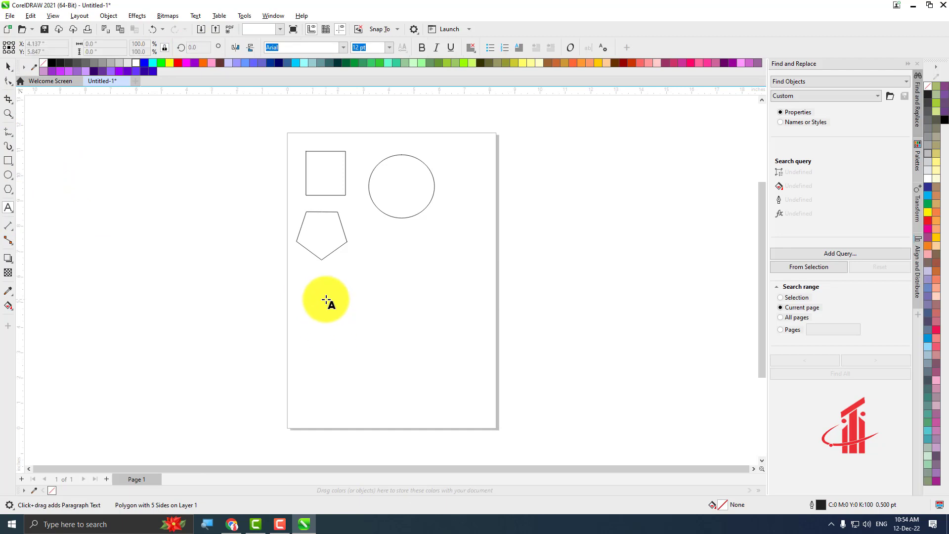
text(C)
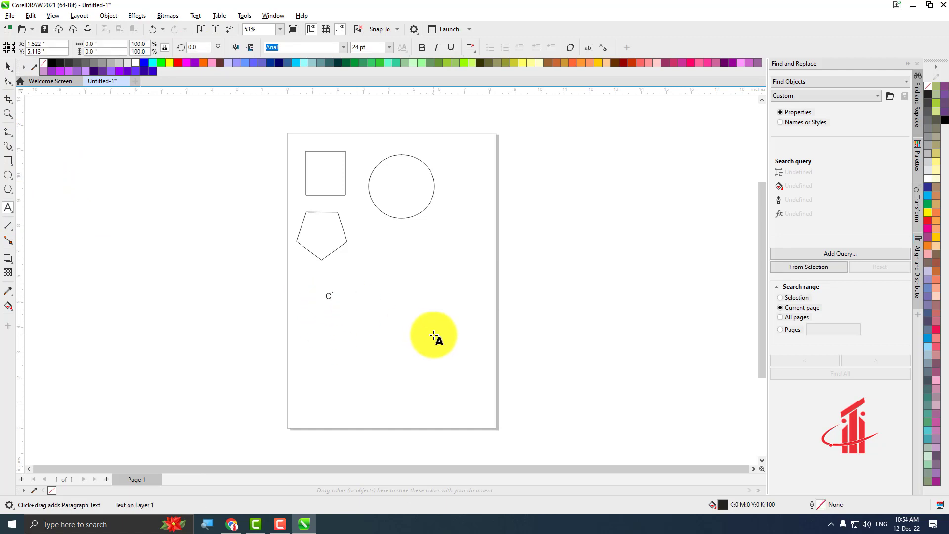
text(ITI COMPUTER COLLEGE RAHWALI)
key(ctrl+space)
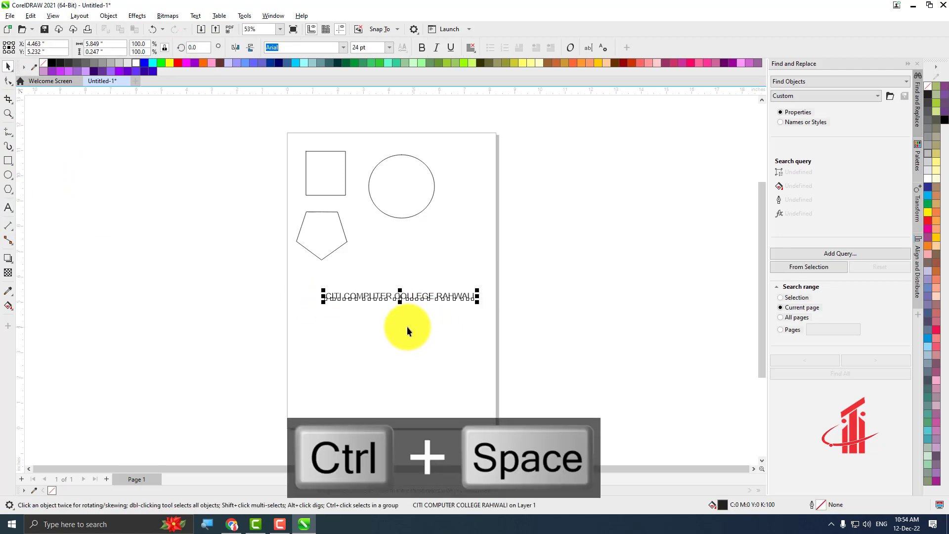
click(378, 333)
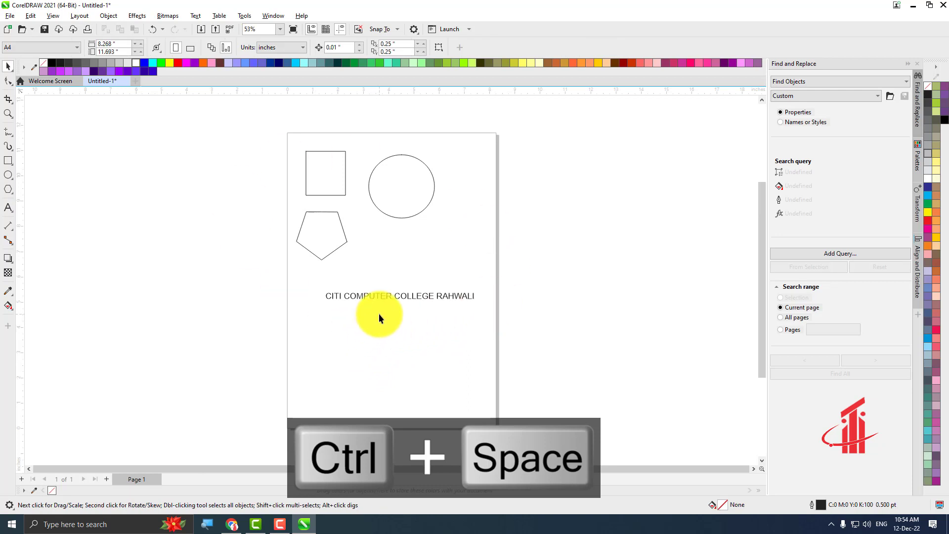
click(360, 297)
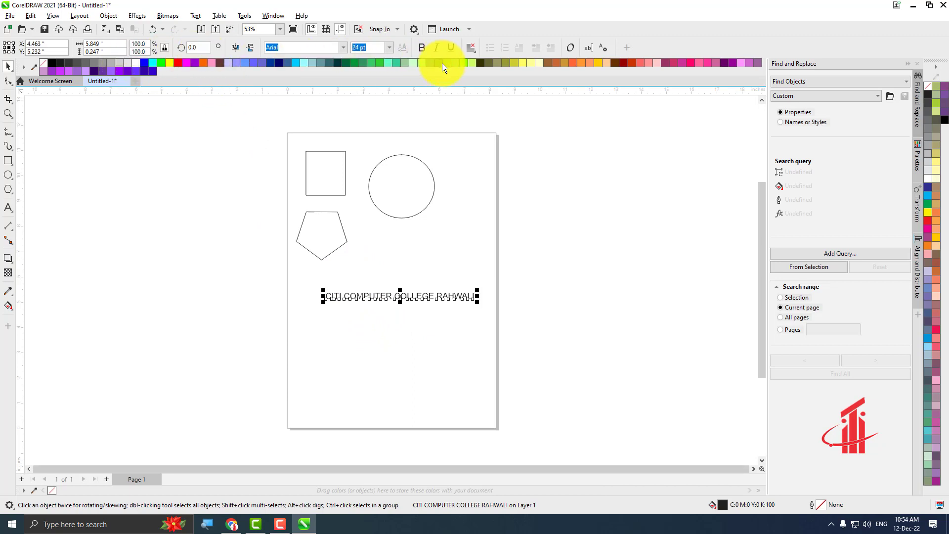
click(540, 212)
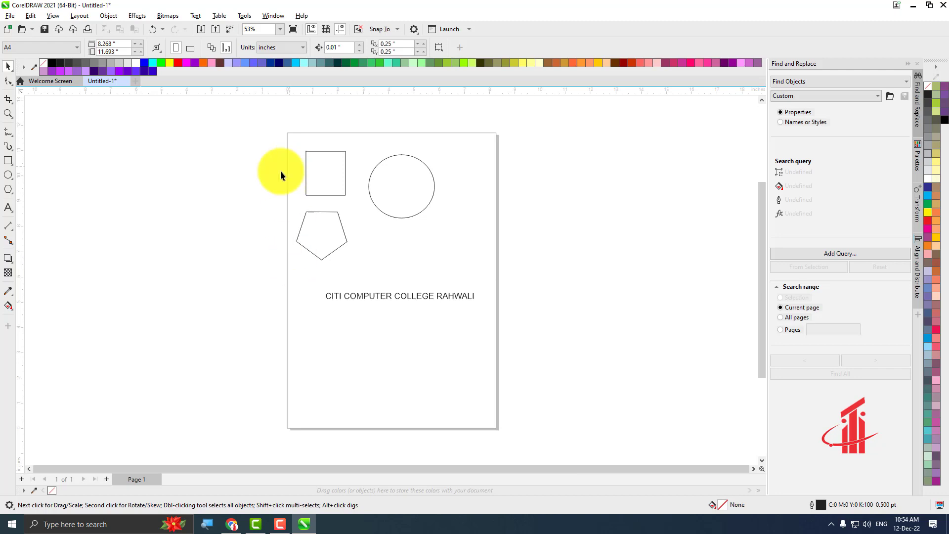
click(25, 44)
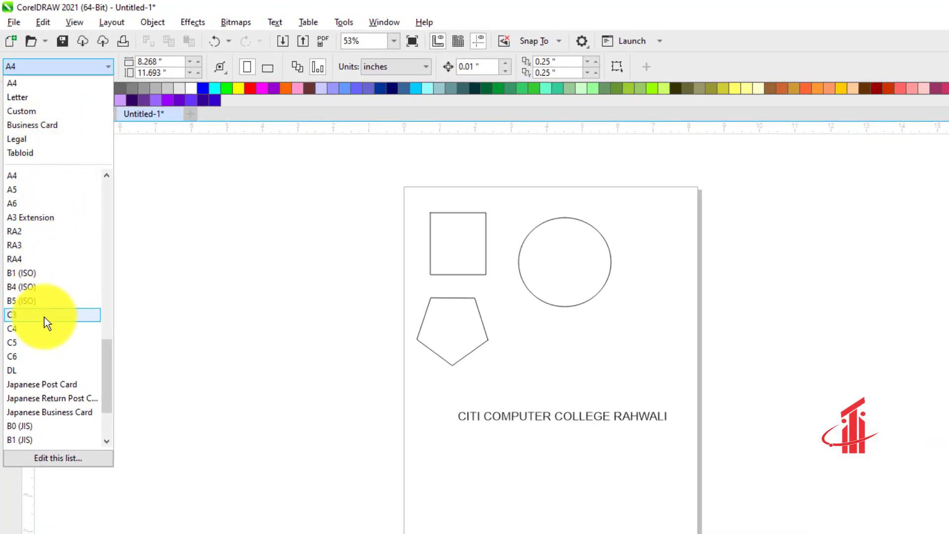
click(75, 2)
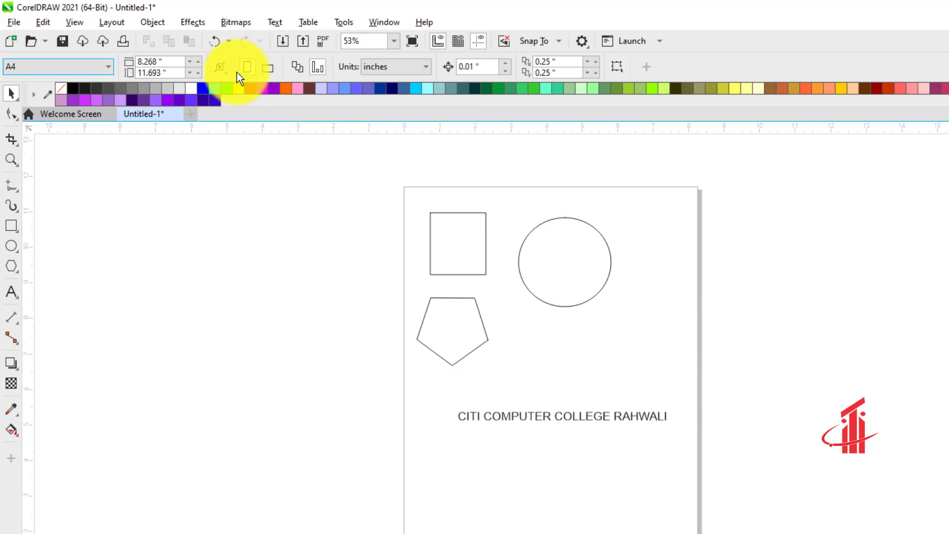
Toggle the page orientation between landscape and portrait, ending on portrait.
click(267, 68)
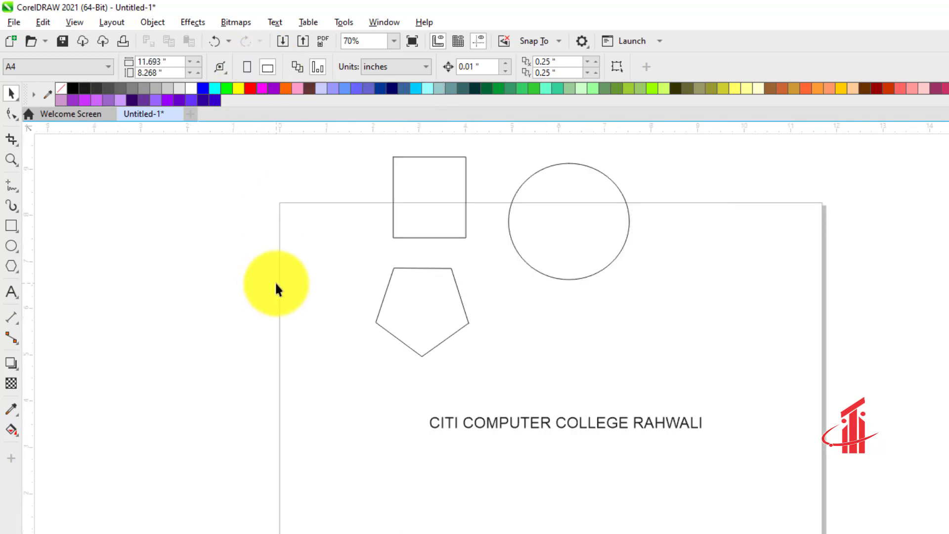
click(247, 69)
click(269, 69)
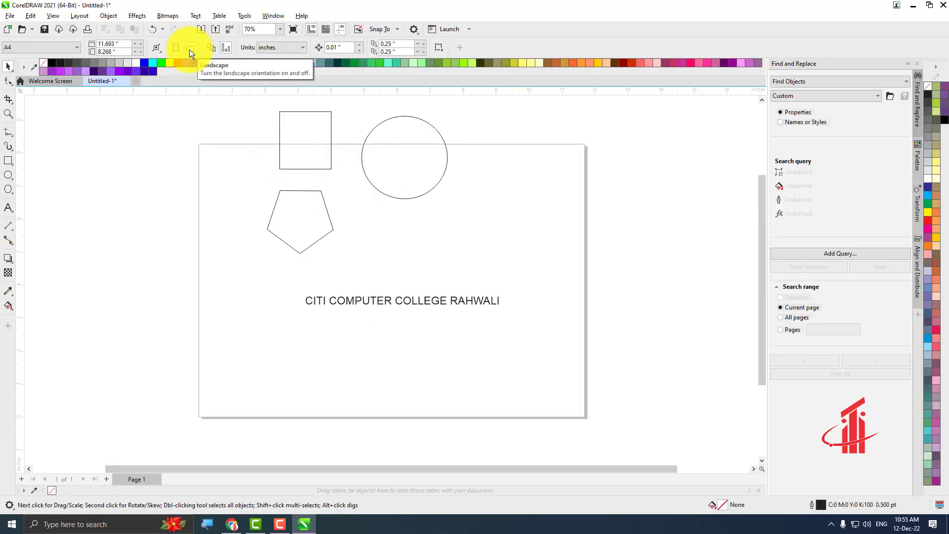
click(177, 49)
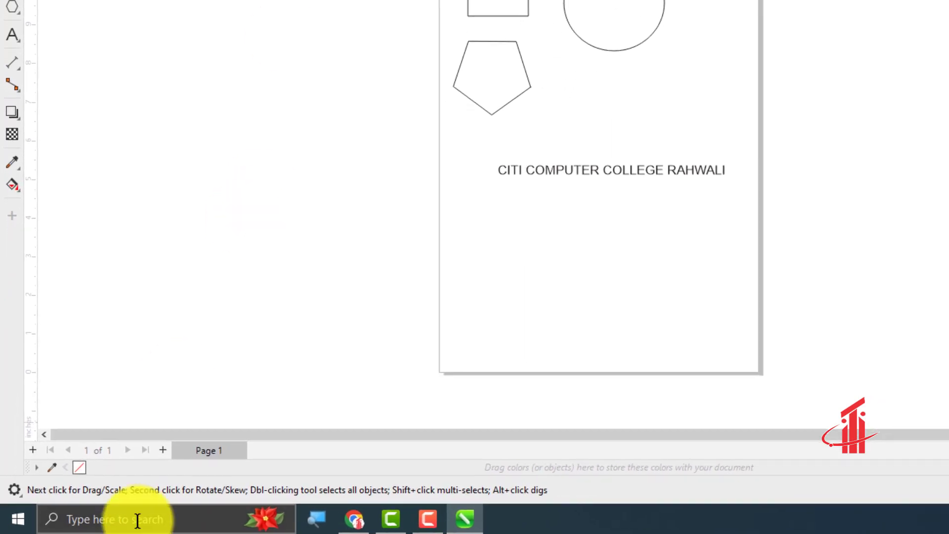
Insert two new pages after page 1 to make a three-page document.
right_click(210, 450)
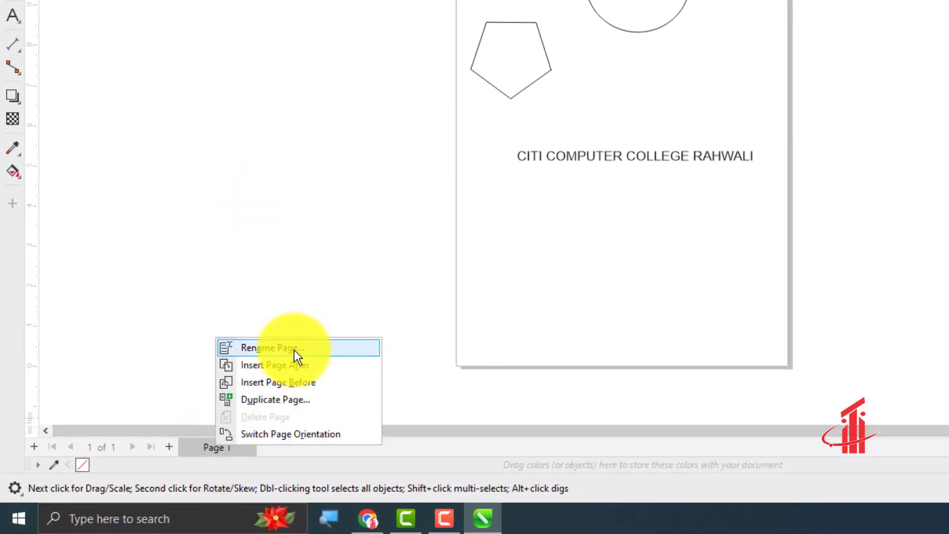
click(284, 363)
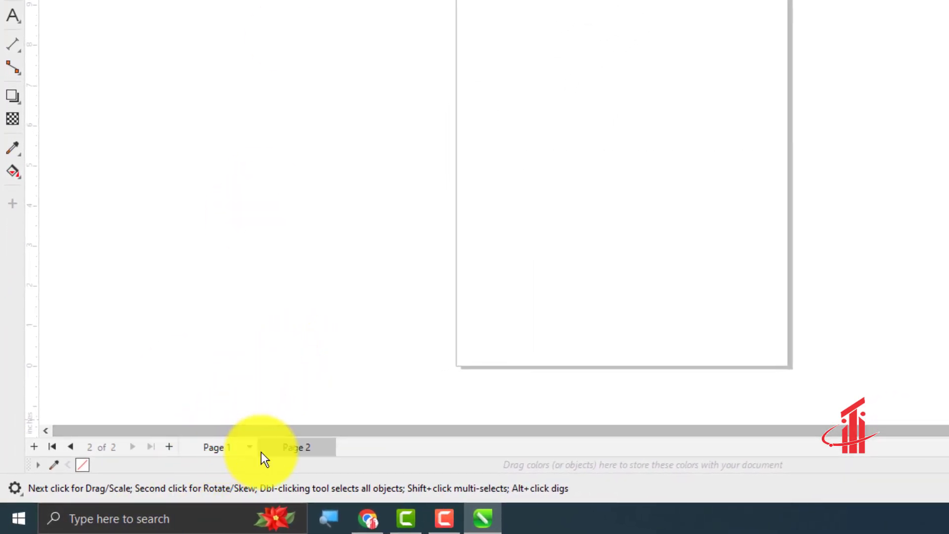
right_click(280, 451)
click(332, 372)
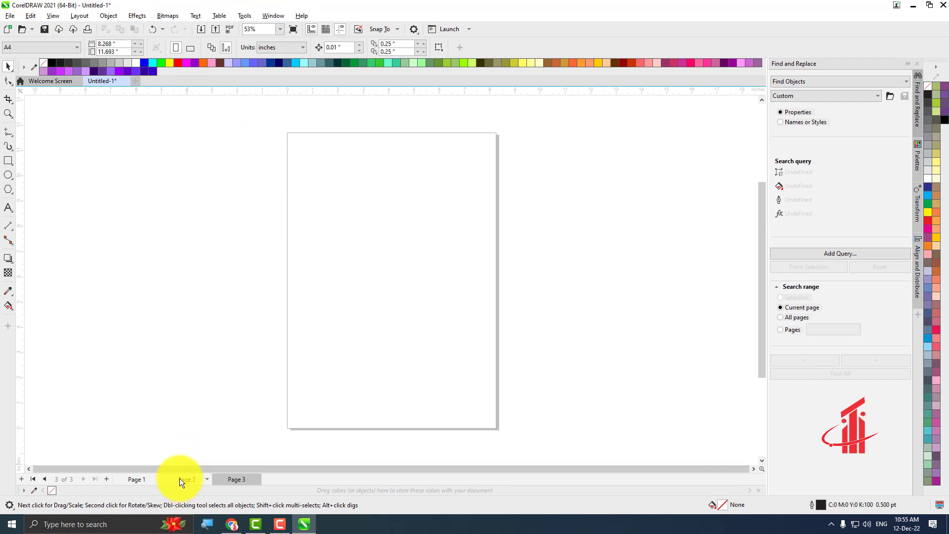
Set the orientation of all pages to landscape from page 2 and check pages 3 and 1.
click(140, 480)
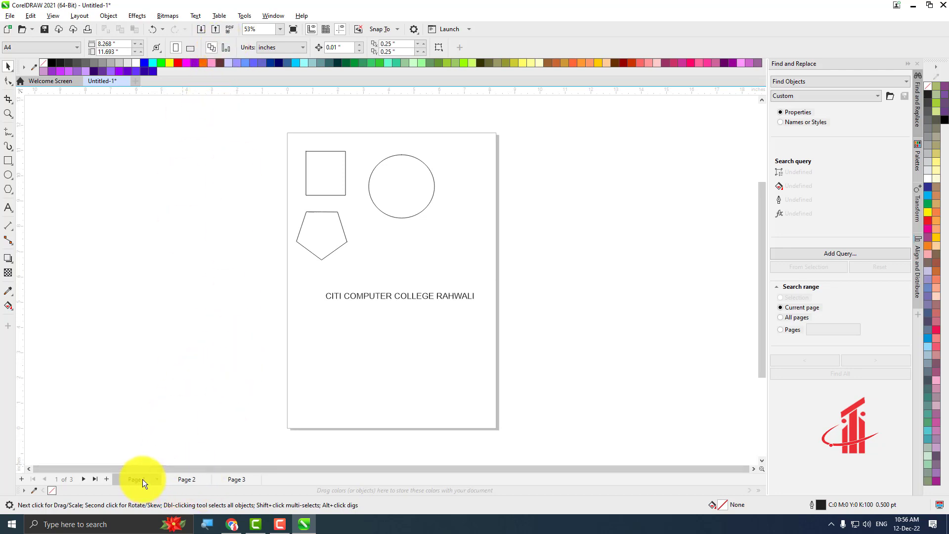
click(184, 479)
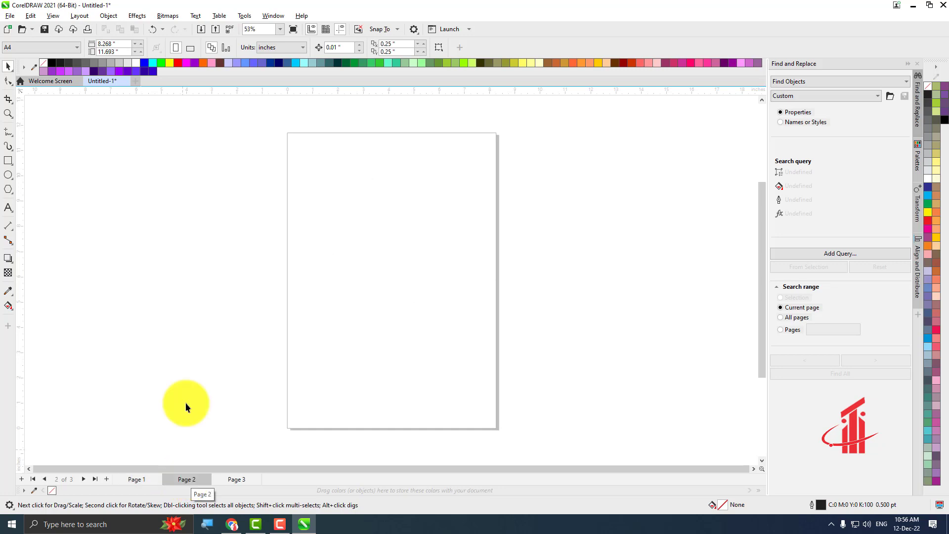
click(190, 48)
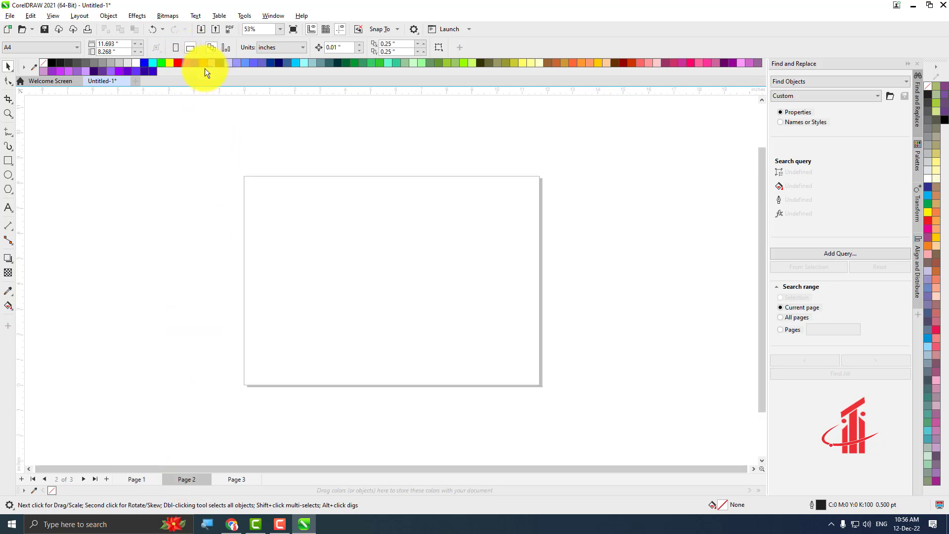
click(226, 478)
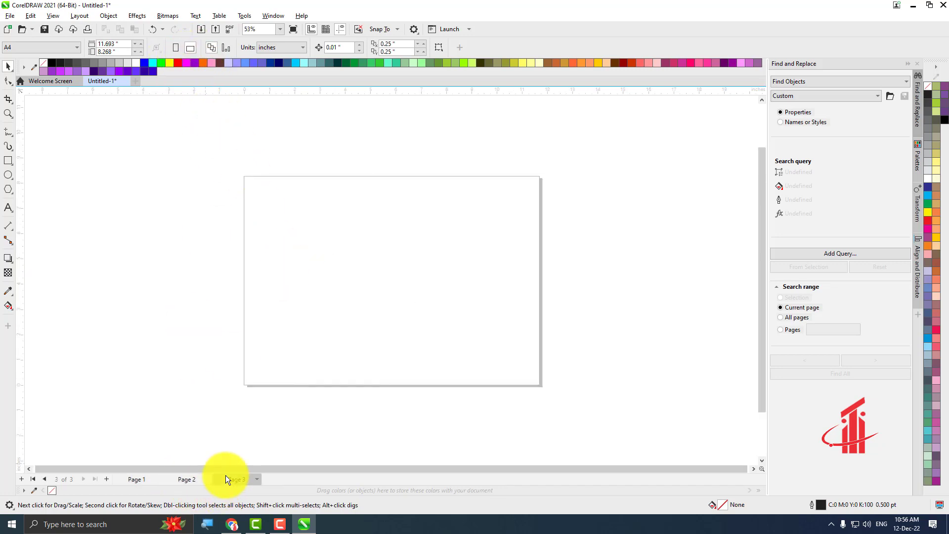
click(136, 479)
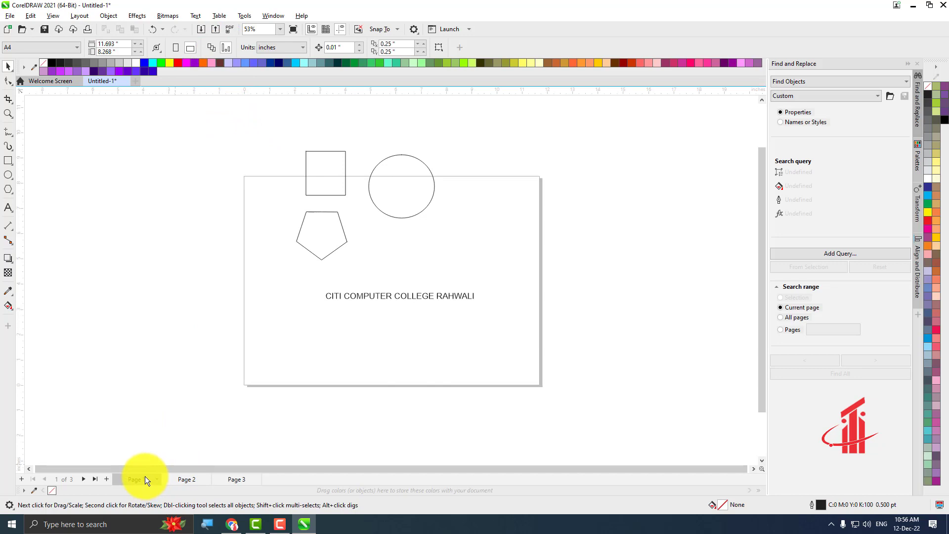
Set only page 2 to portrait orientation and compare it with pages 1 and 3.
click(184, 481)
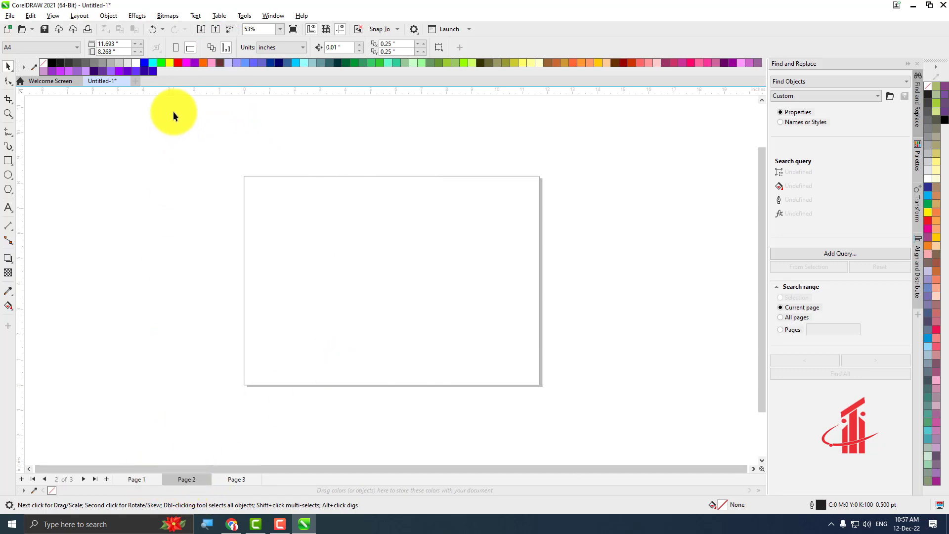
click(175, 48)
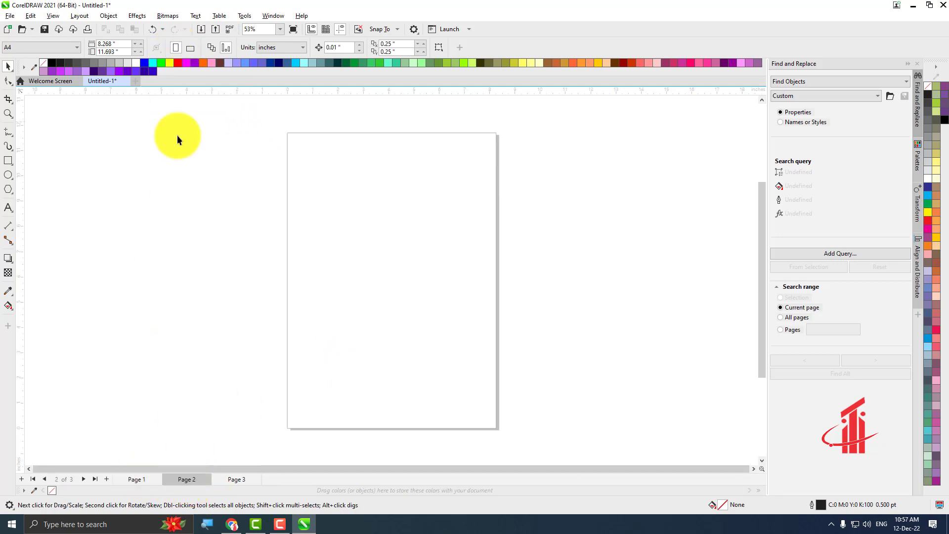
click(227, 480)
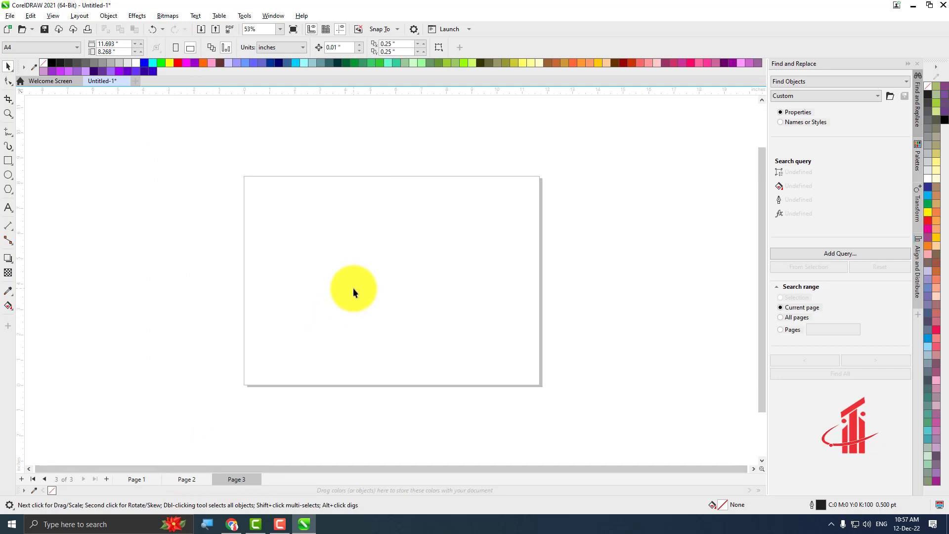
click(187, 478)
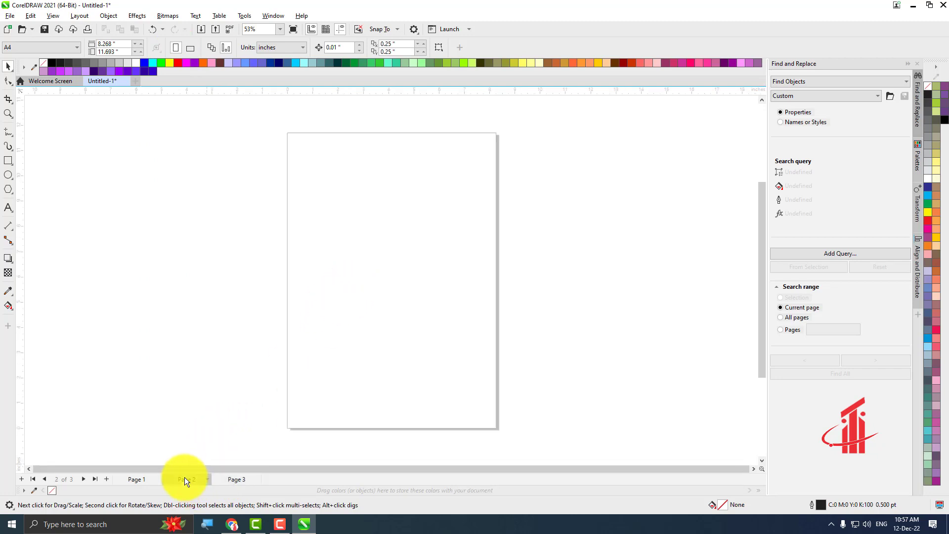
click(131, 480)
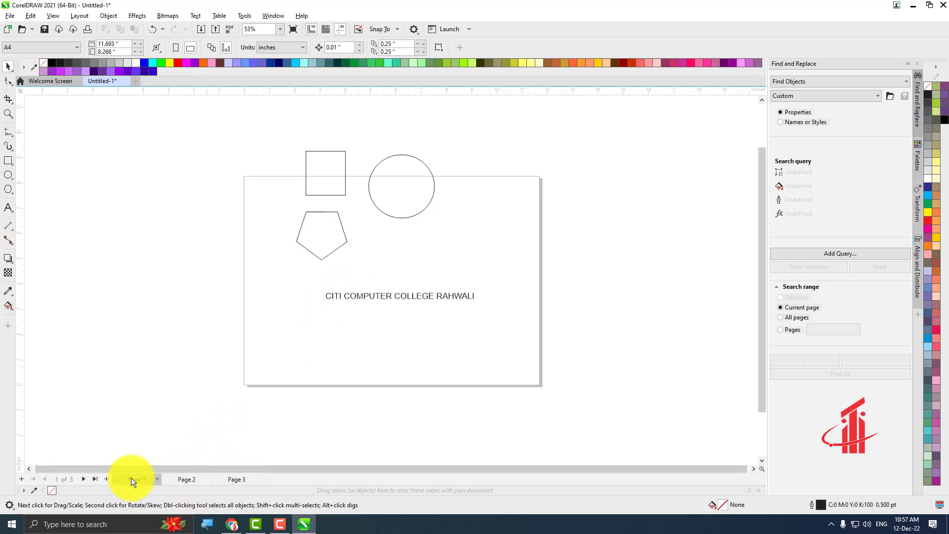
click(180, 480)
click(238, 482)
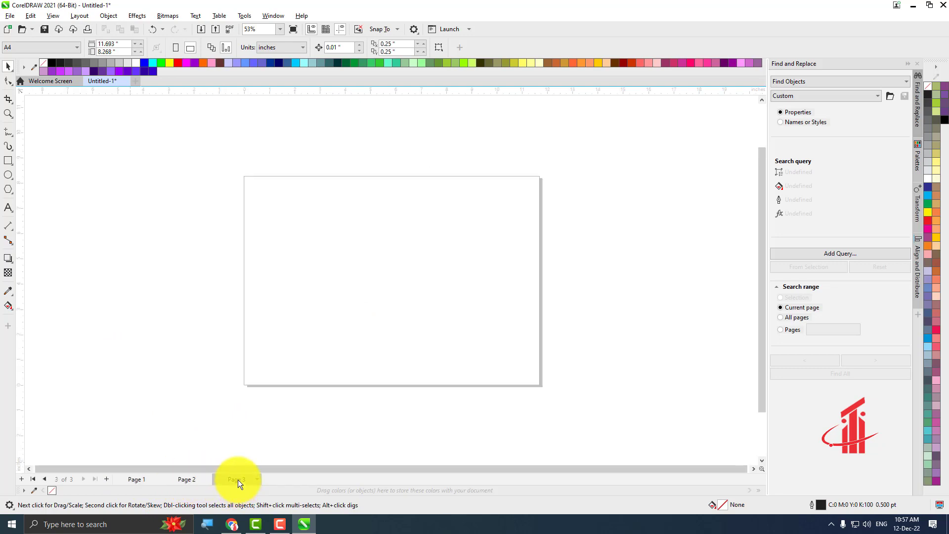
Insert a new page after page 3 and set it to the Business Card size in landscape orientation.
right_click(236, 479)
click(288, 429)
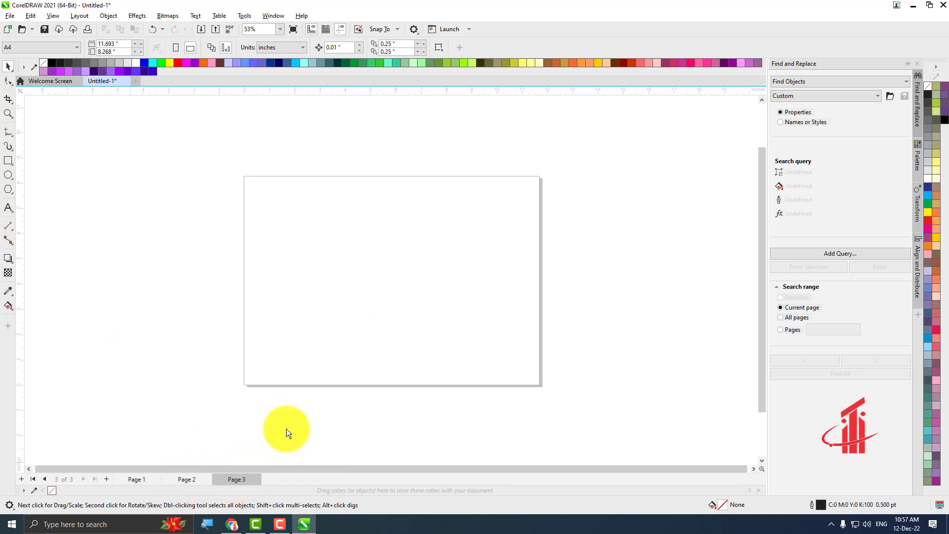
click(66, 48)
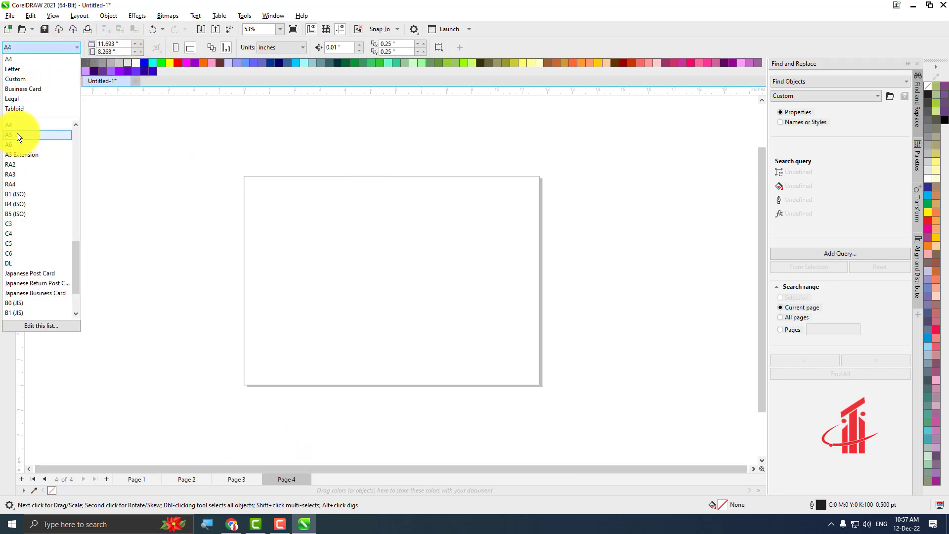
click(20, 88)
click(191, 48)
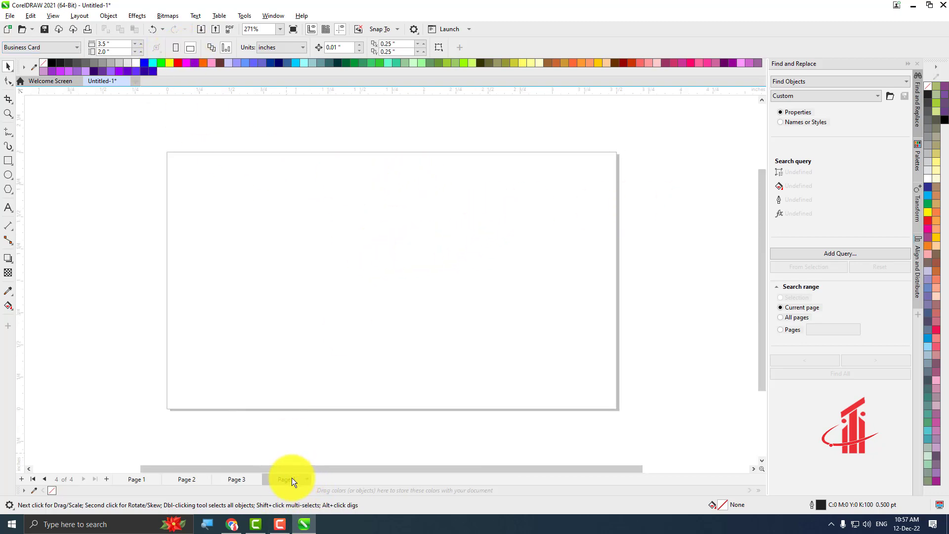
Compare the size and orientation of all four pages, fitting the page in view, and finish on page 1.
click(235, 479)
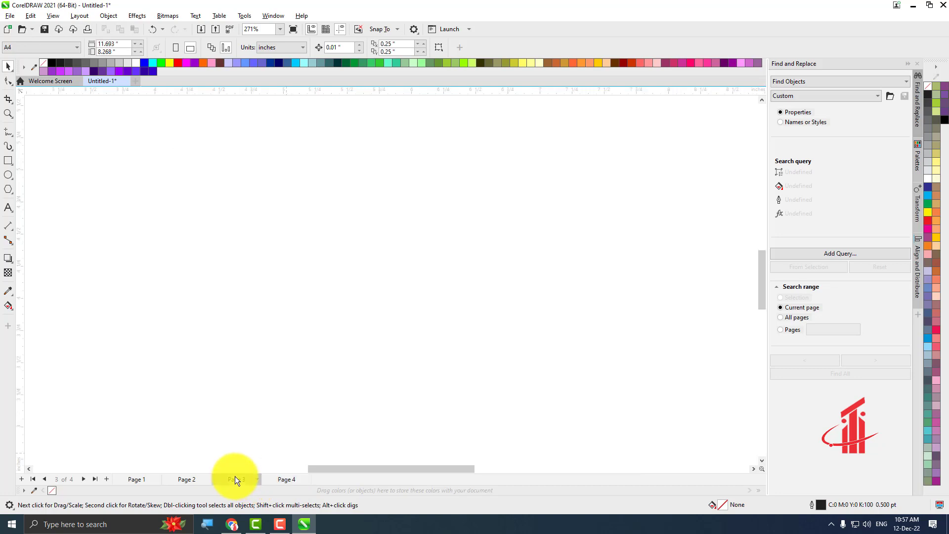
scroll(274, 345, down, 2)
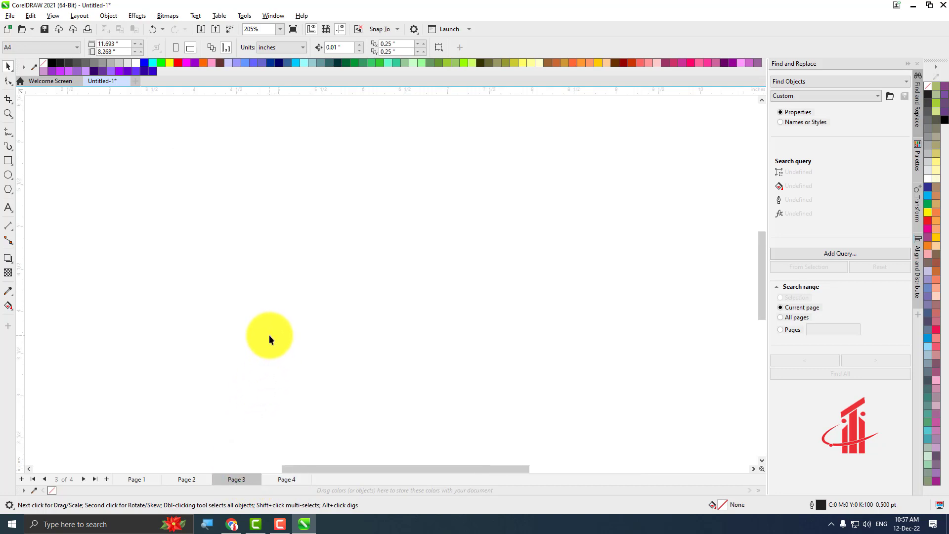
click(187, 479)
click(129, 478)
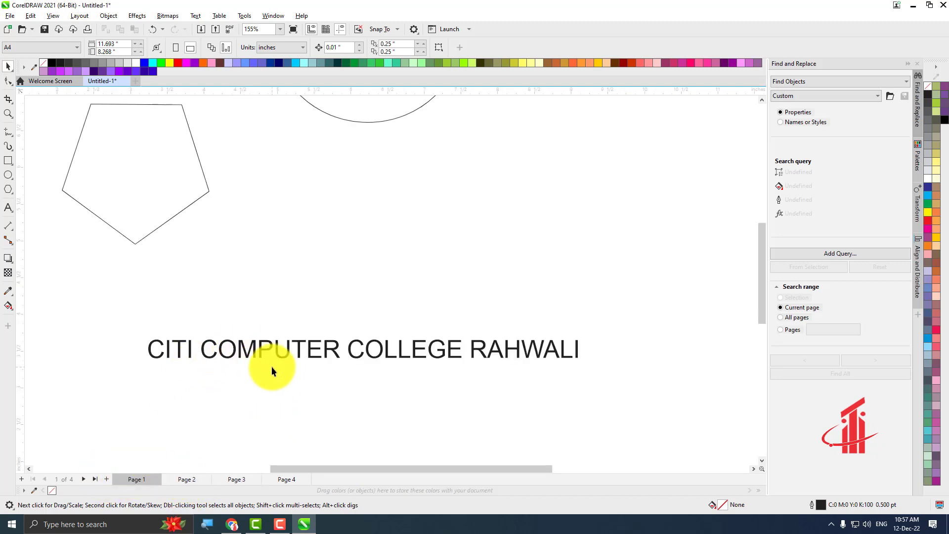
key(shift+F4)
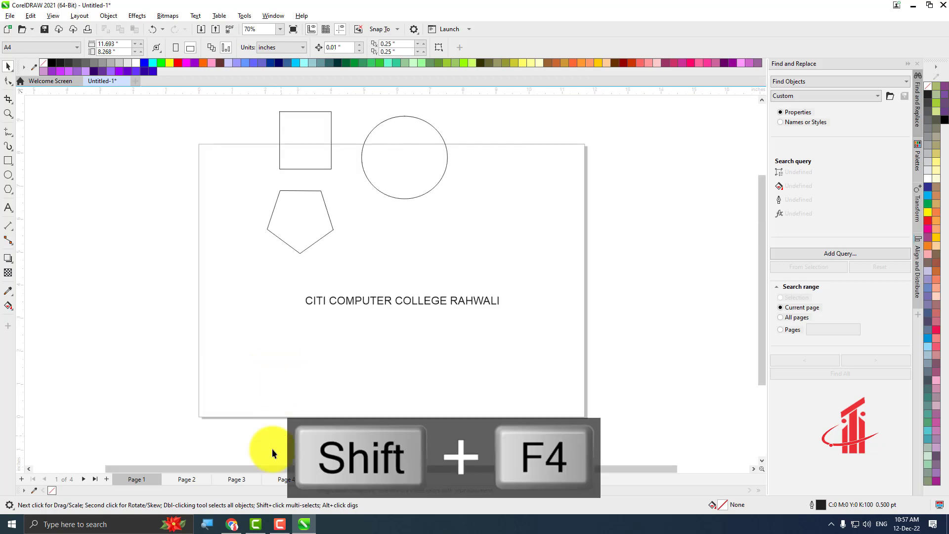
click(189, 479)
click(223, 479)
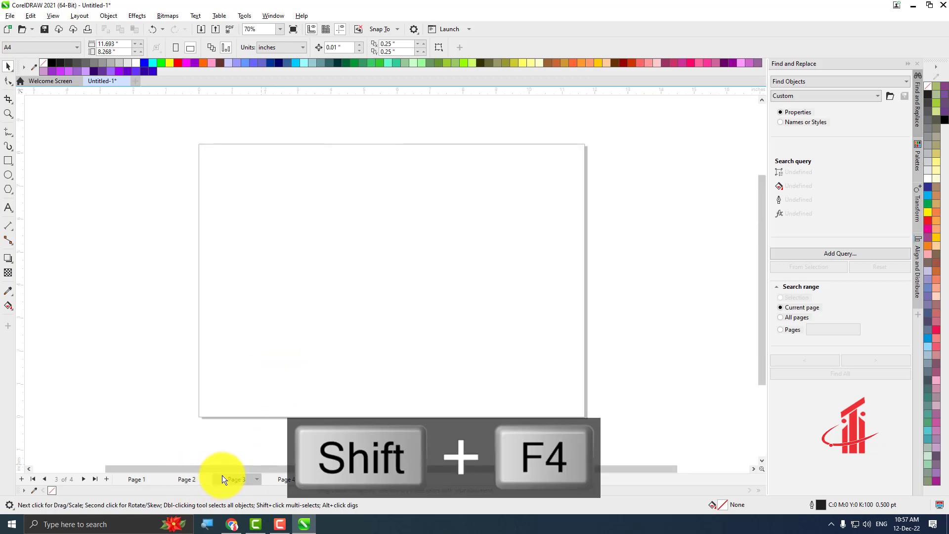
click(277, 480)
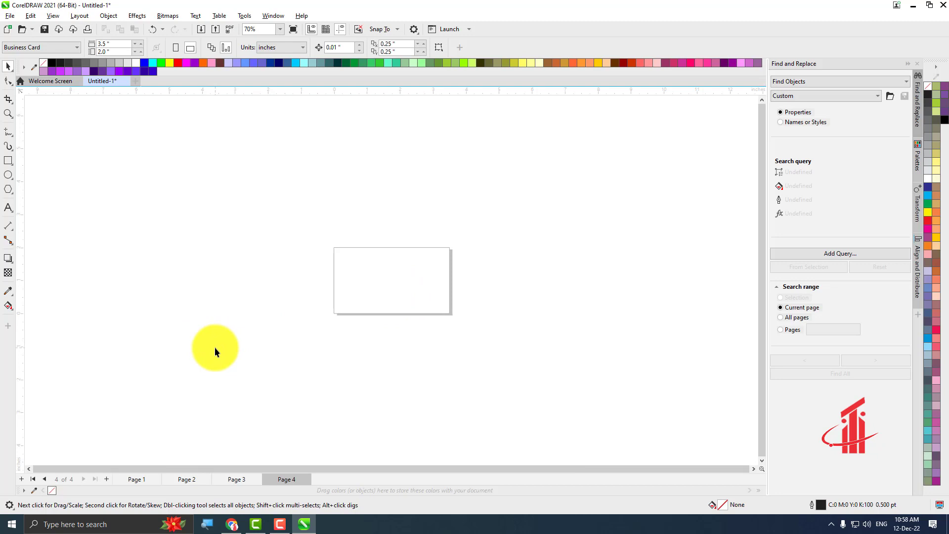
click(184, 480)
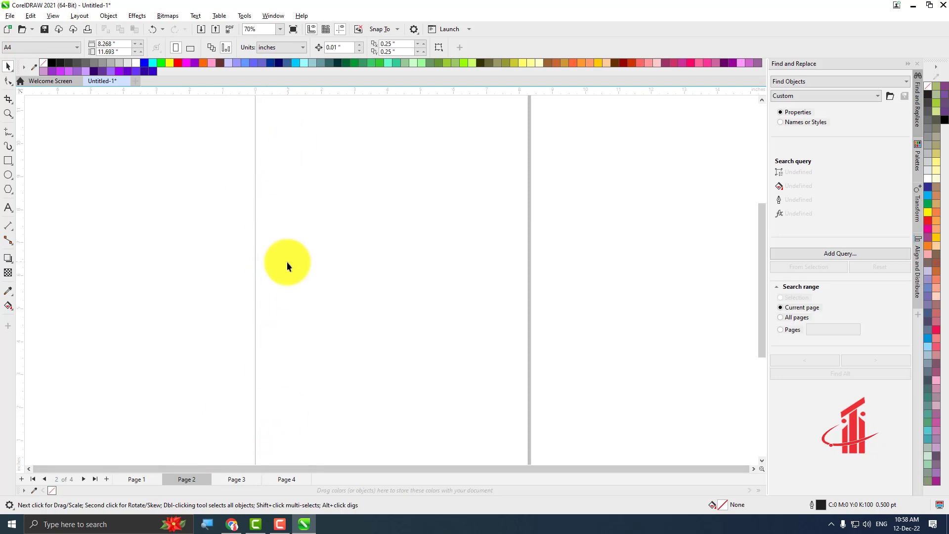
click(230, 477)
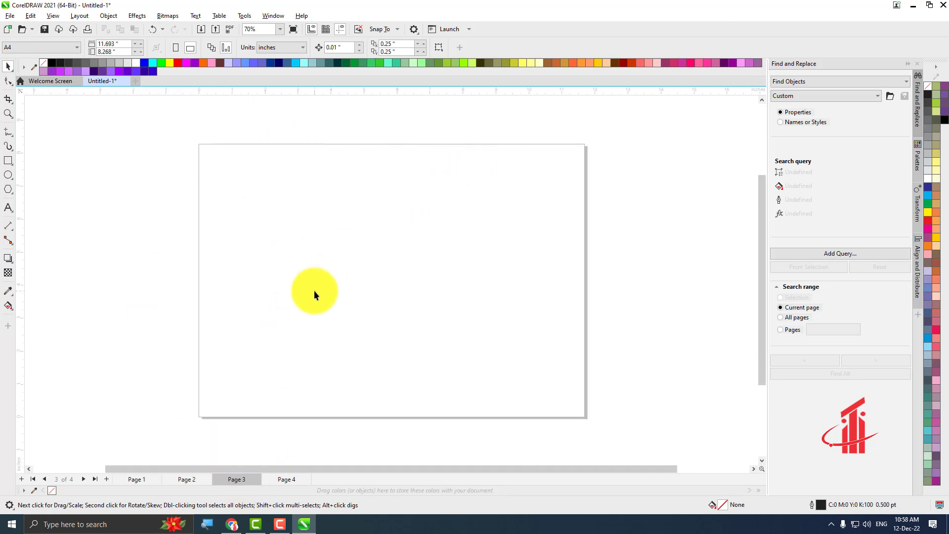
click(276, 479)
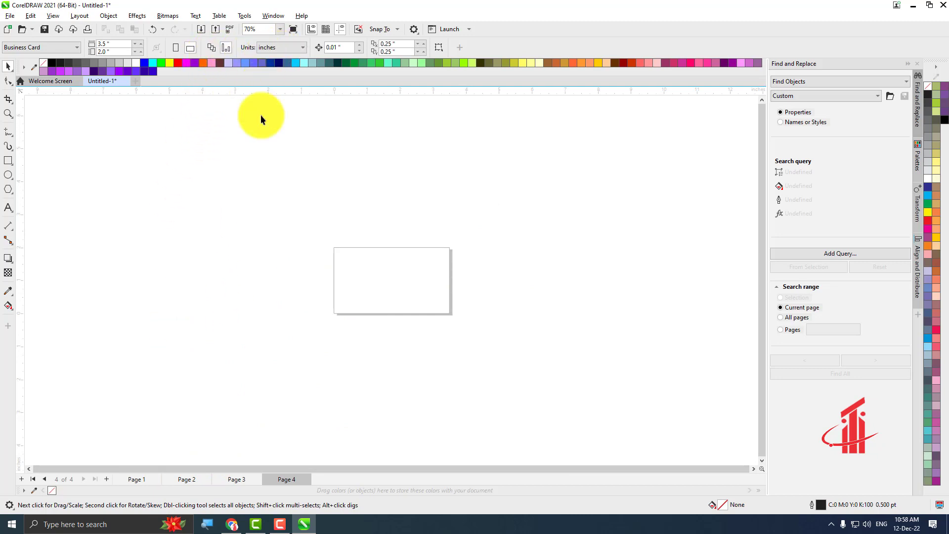
click(135, 479)
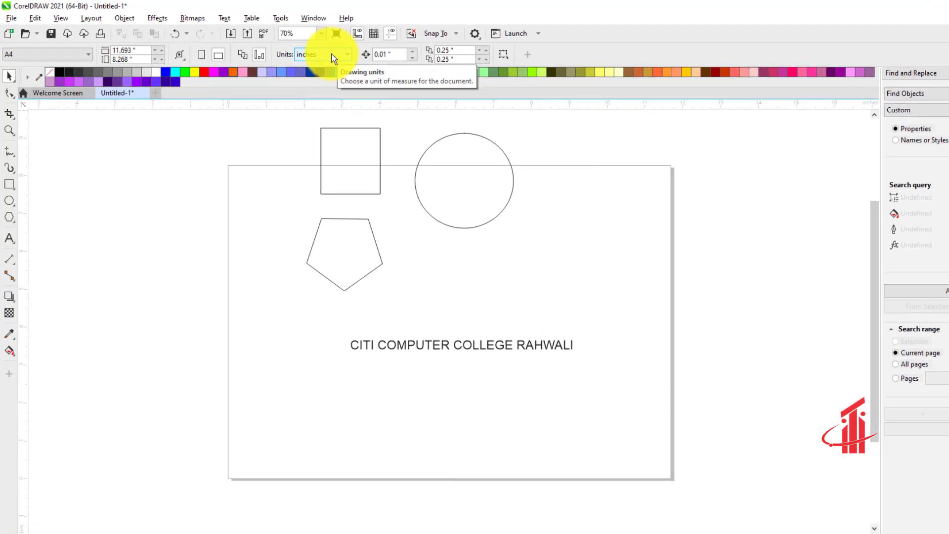
Change the drawing units to pixels, check the page dimensions, and restore the units to inches.
click(422, 70)
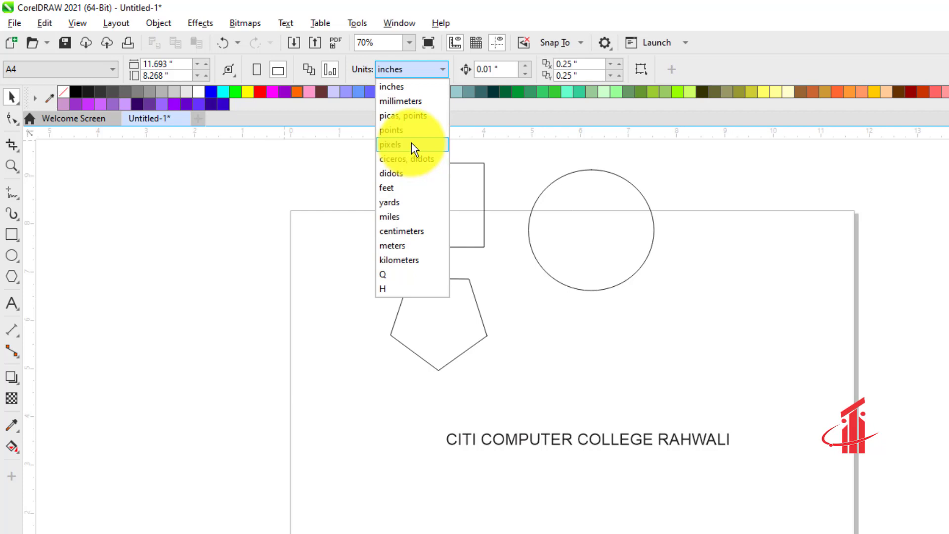
click(398, 147)
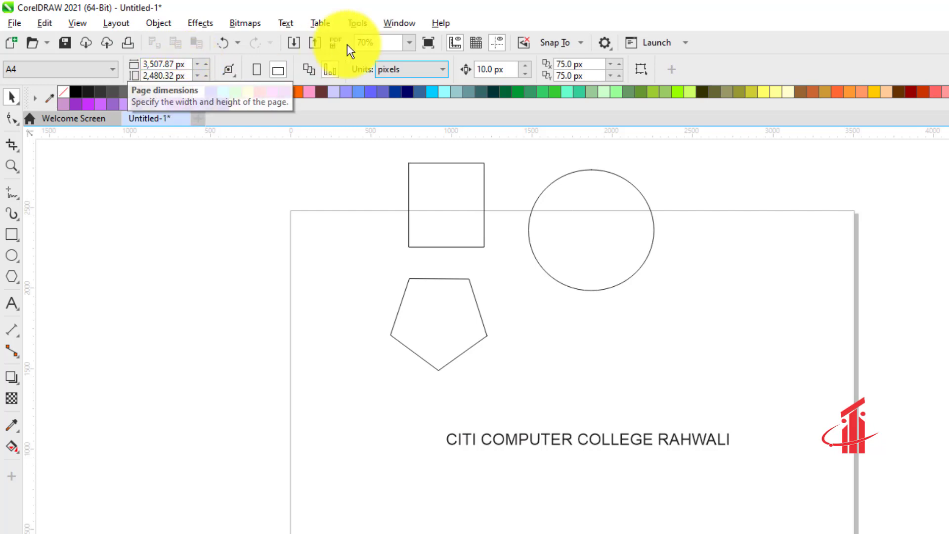
click(418, 71)
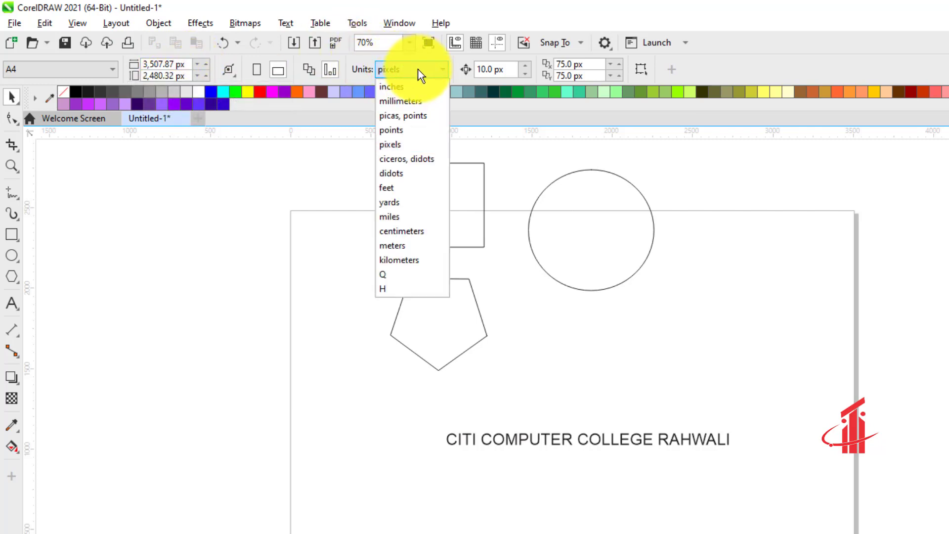
click(395, 87)
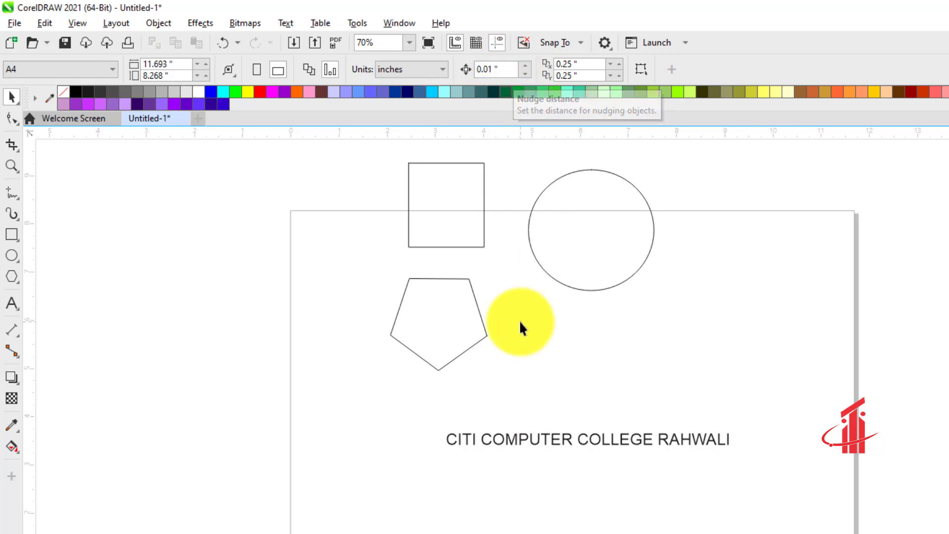
Select the pentagon and nudge it with the 0.01-inch nudge distance to about X 3.063 and Y 5.547 inches, then deselect it.
drag(359, 270, 515, 392)
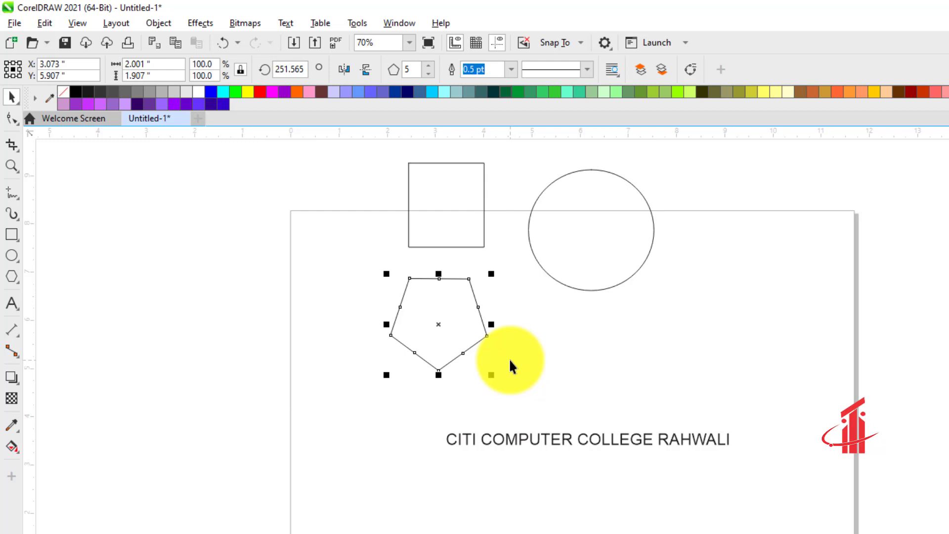
key(ctrl+Down)
key(ctrl+Down)
key(ctrl+Down)
key(ctrl+Right)
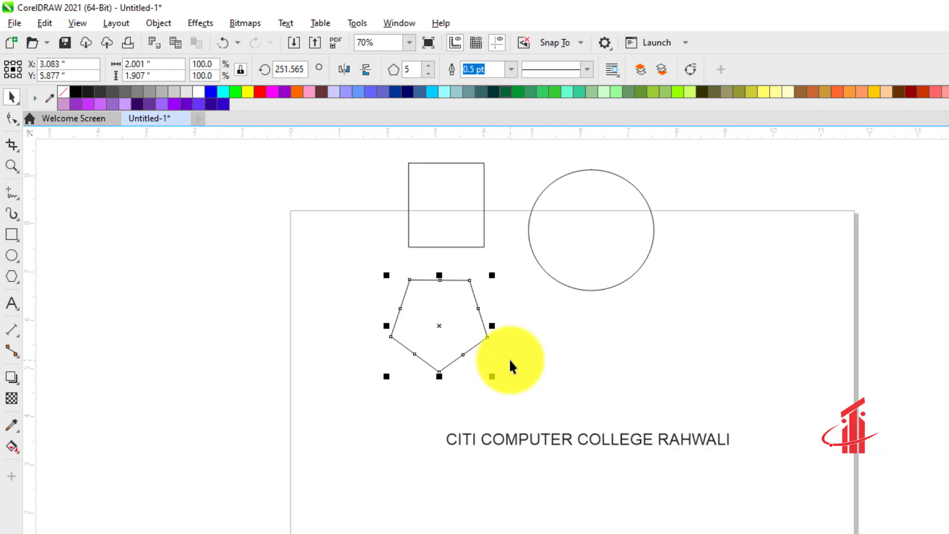
key(ctrl+Left)
key(ctrl+Left)
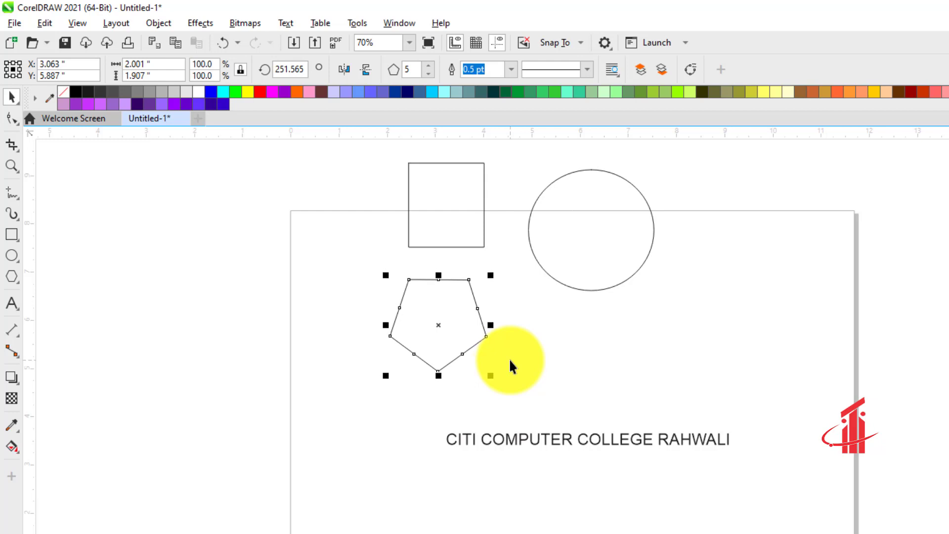
key(ctrl+Down)
key(Down)
key(Down)
key(Down)
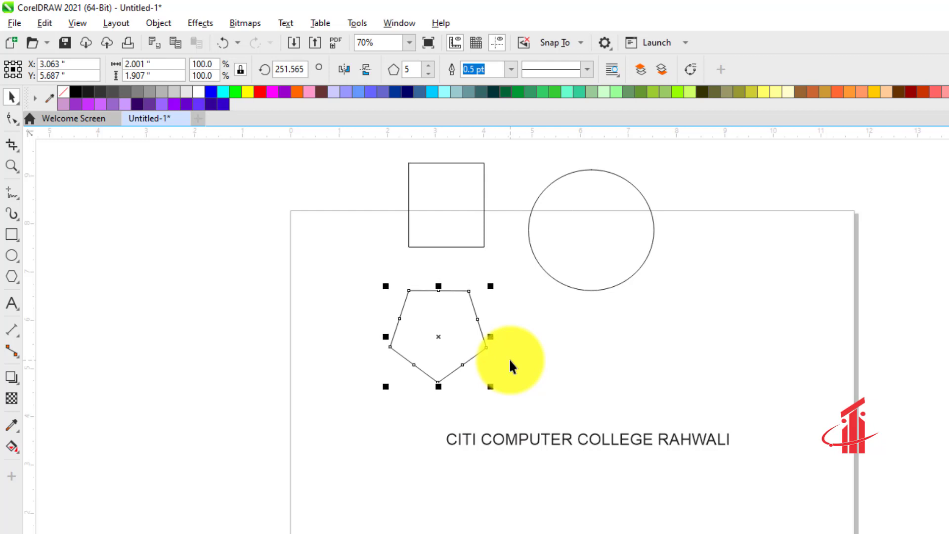
key(ctrl+Down)
key(ctrl+Down)
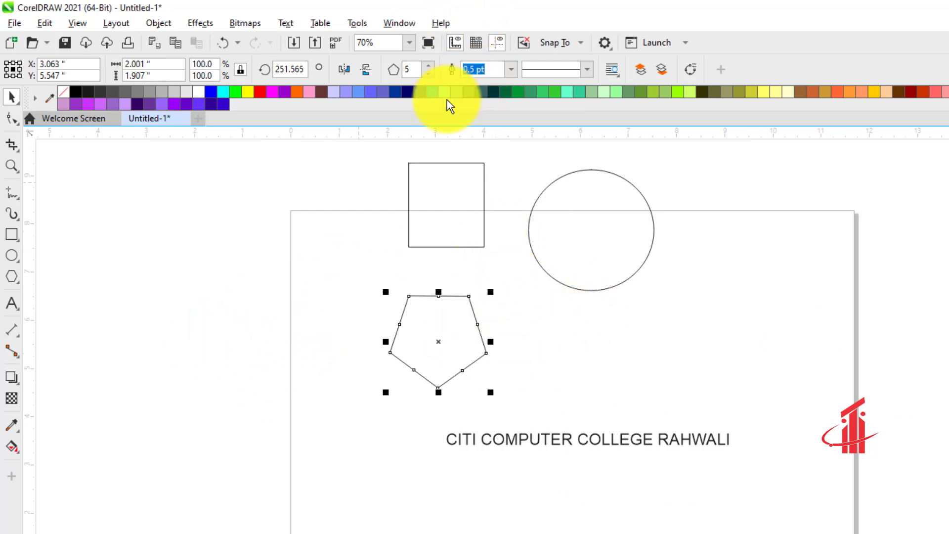
click(323, 338)
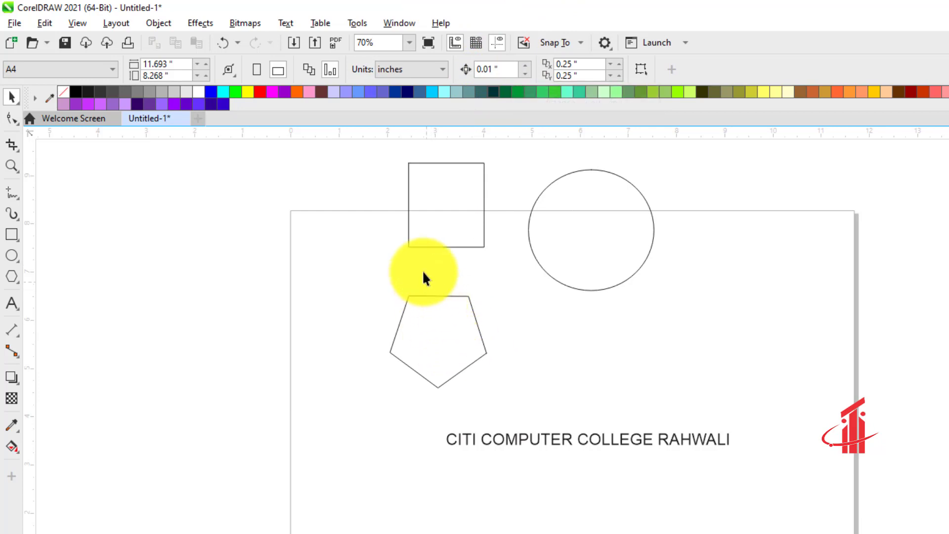
Set the nudge distance to 0.1 inch.
click(499, 69)
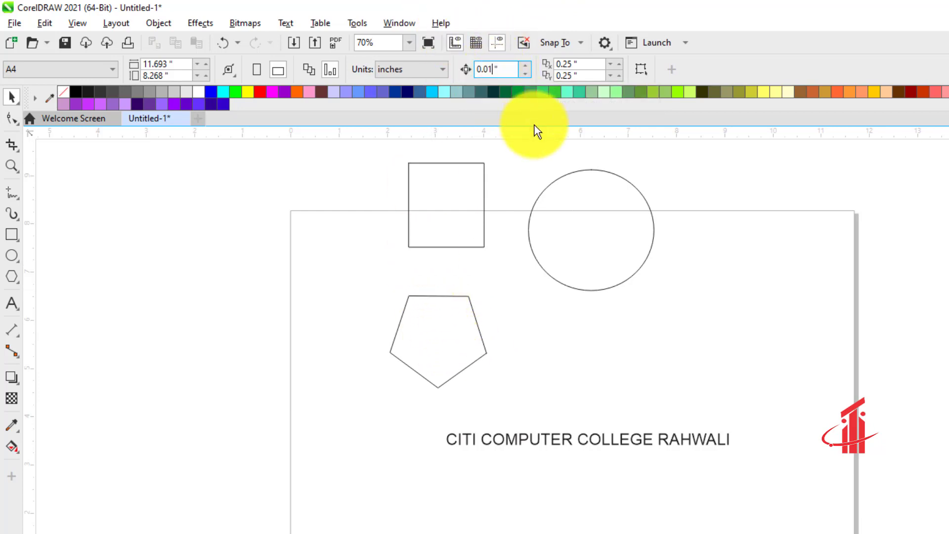
key(BackSpace)
key(BackSpace)
key(BackSpace)
text(.11)
key(BackSpace)
key(Return)
Select the pentagon and nudge it down and right to about X 4.263 and Y 5.247 inches.
drag(343, 269, 563, 403)
key(Down)
key(Down)
key(Down)
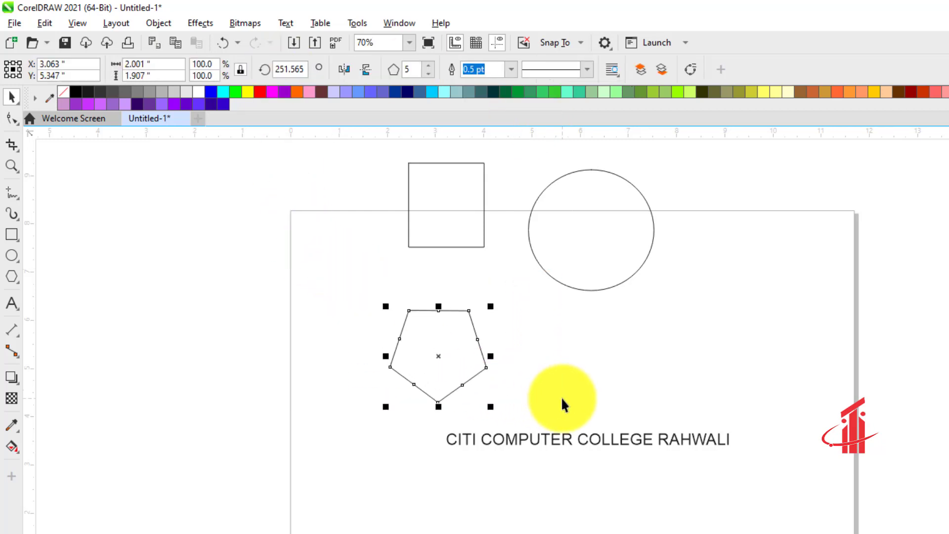
key(Right)
key(Right)
key(Right)
key(Right)
key(Right)
key(Right)
key(Right)
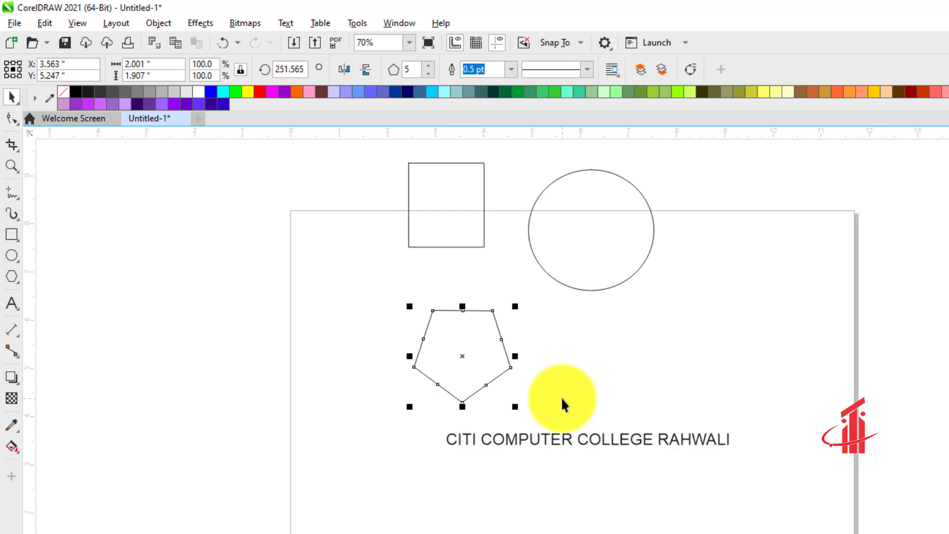
key(Right)
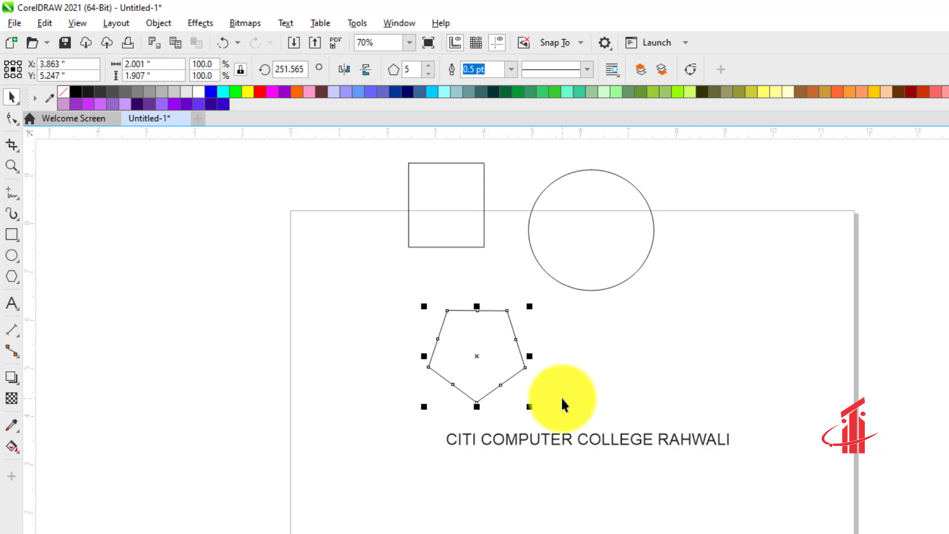
key(Right)
key(Right)
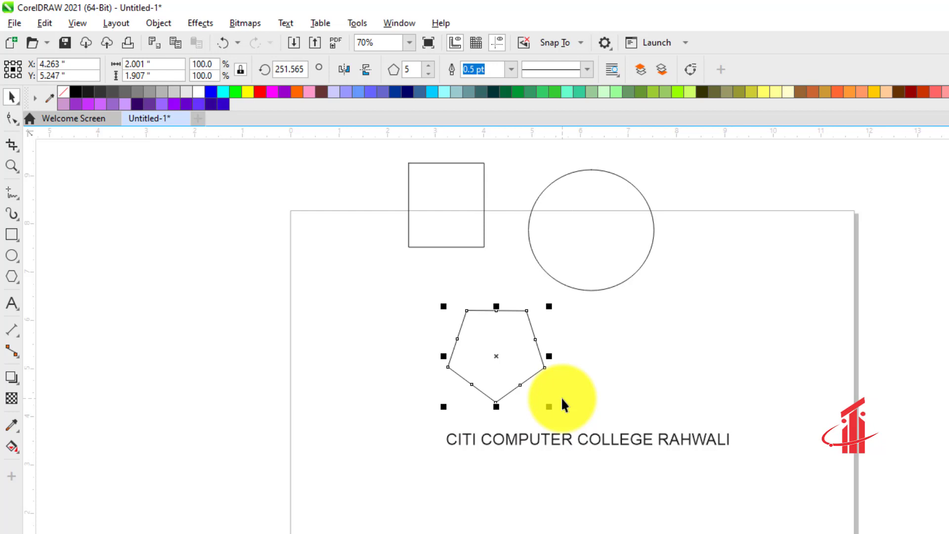
Nudge the pentagon back left to about X 3.163 inches and deselect it.
key(Left)
key(Left)
key(Left)
key(Left)
key(Left)
key(Left)
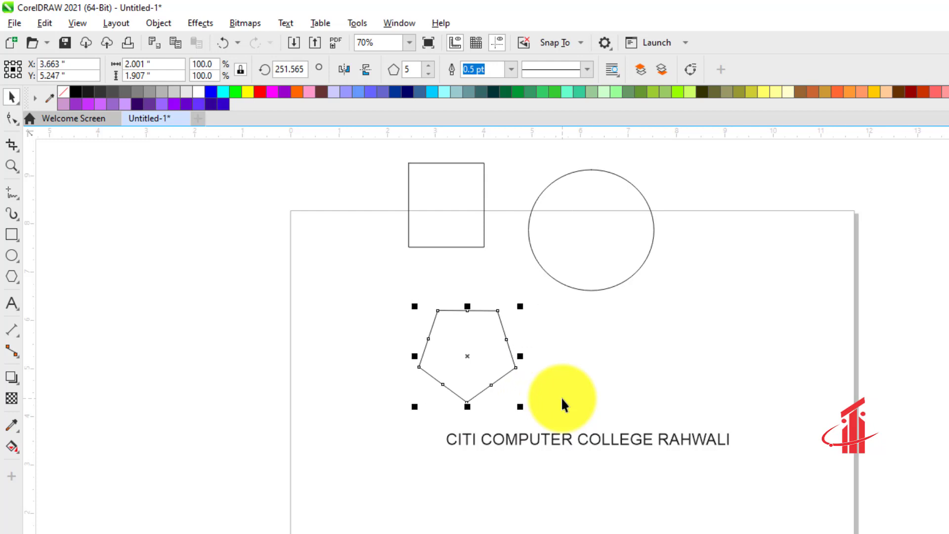
key(Left)
key(Left)
key(Left)
key(Left)
key(Left)
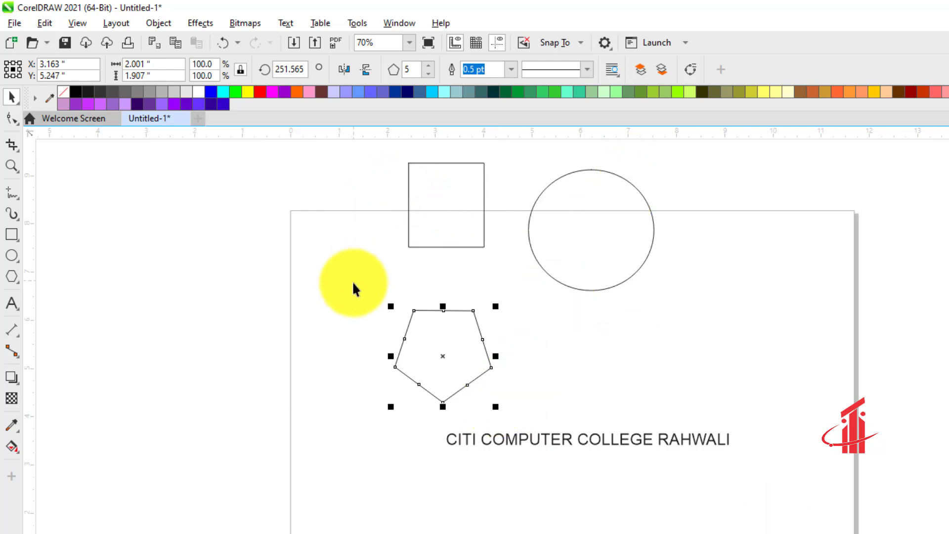
click(388, 265)
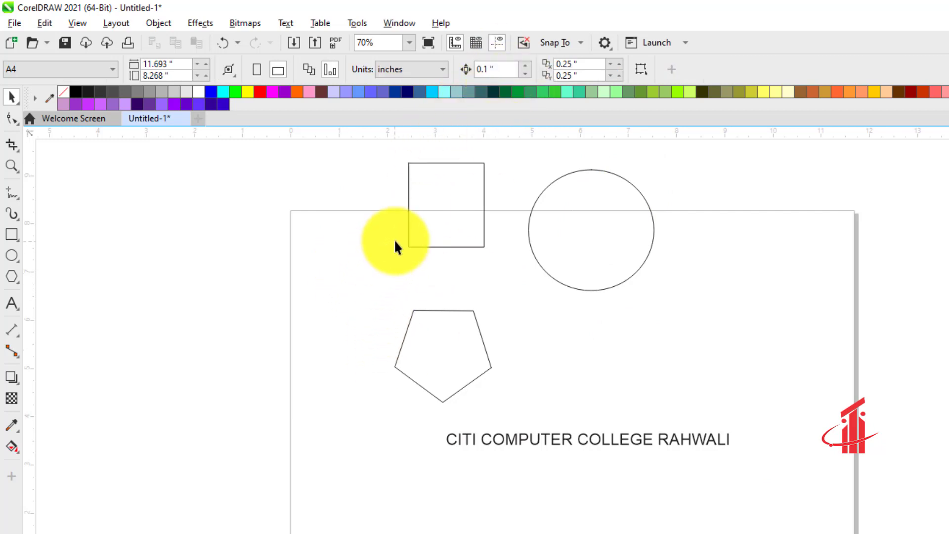
Move the square to about X 1.079 and Y 6.854 inches and set its width and height to 2 inches.
click(409, 229)
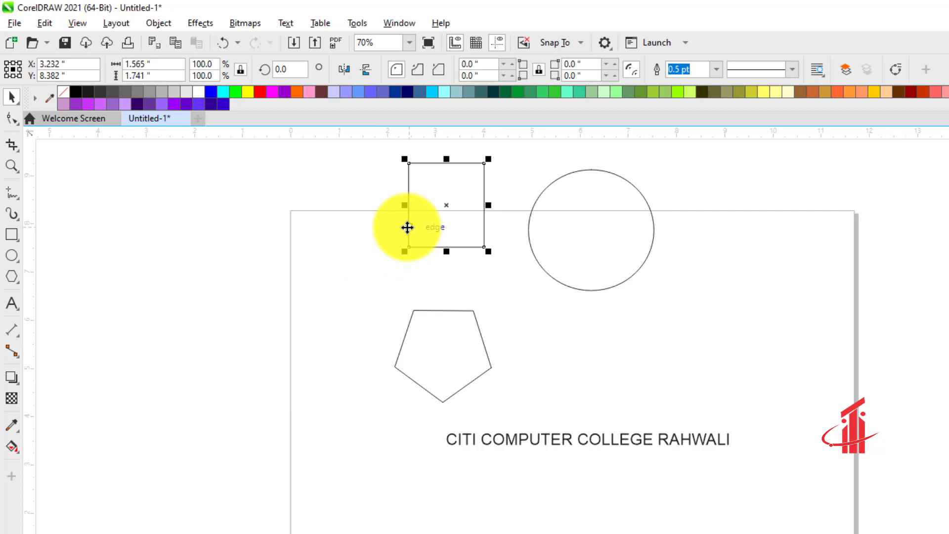
drag(407, 227, 303, 280)
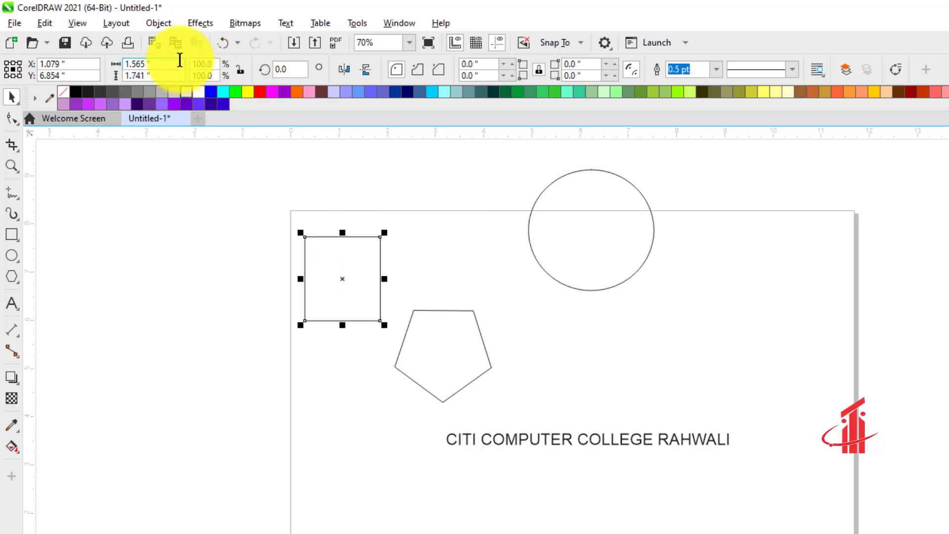
drag(178, 64, 137, 65)
key(BackSpace)
key(BackSpace)
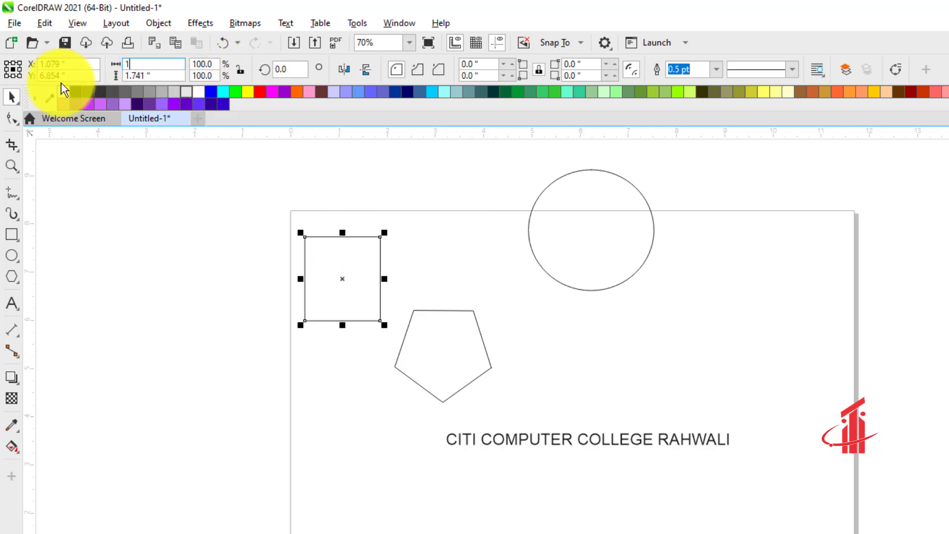
key(Tab)
text(2)
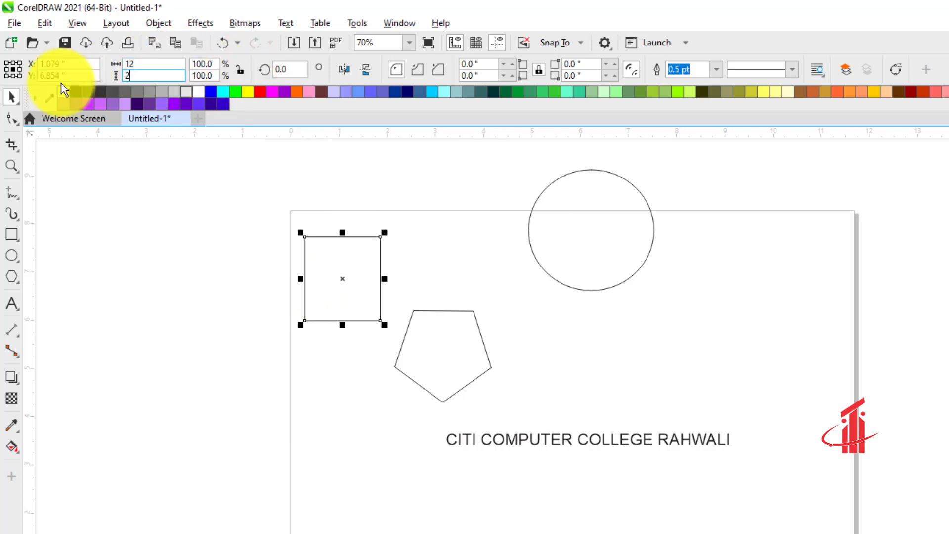
key(Tab)
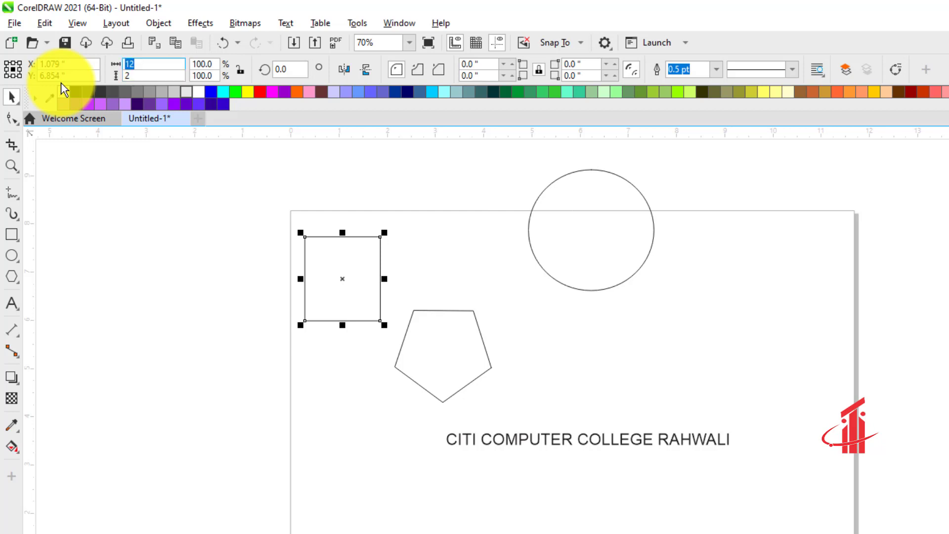
text(2)
key(Return)
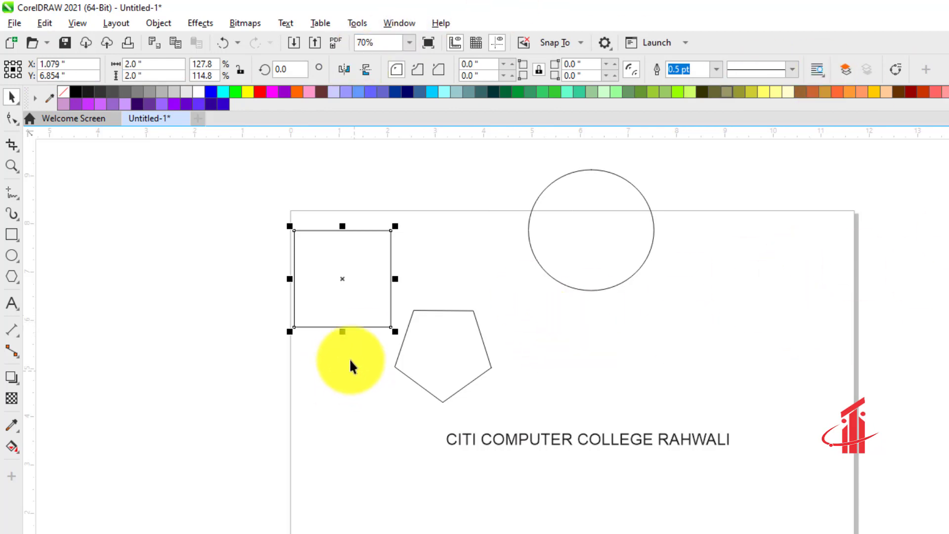
Deselect the square and set the nudge distance to 2 inches.
scroll(714, 201, down, 1)
scroll(483, 223, down, 1)
scroll(448, 232, up, 1)
scroll(448, 233, up, 2)
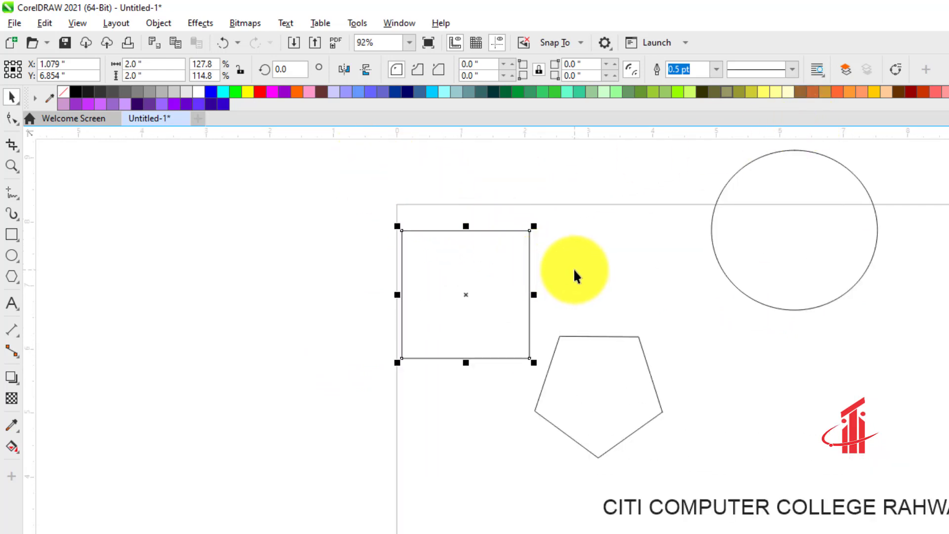
click(299, 219)
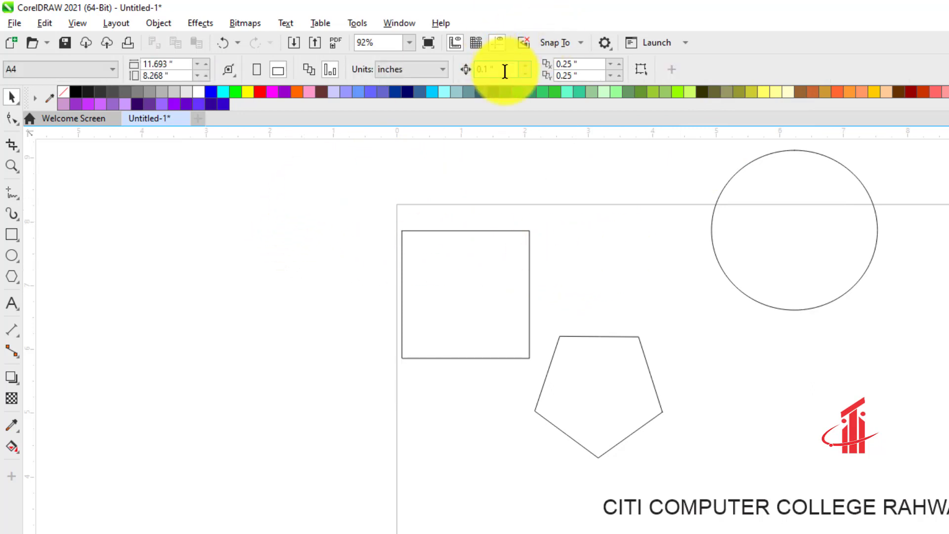
click(505, 70)
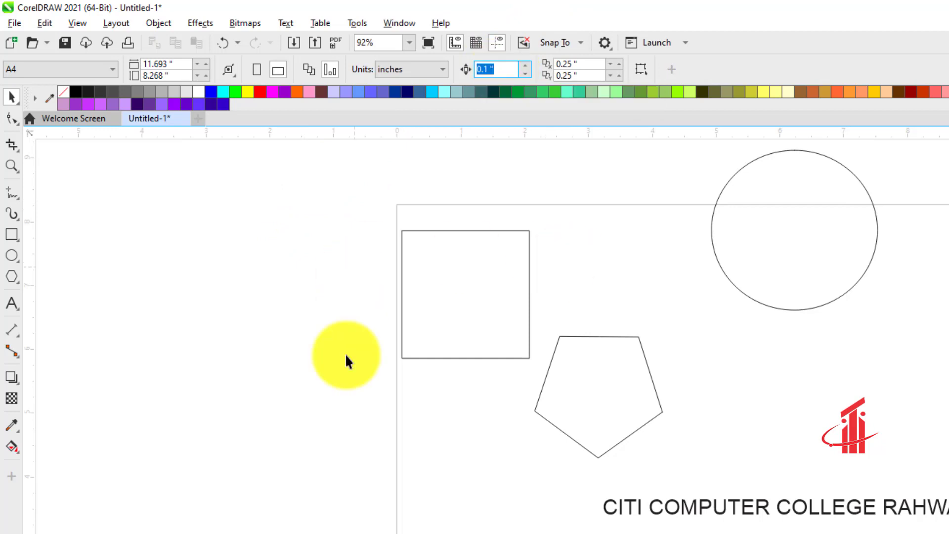
text(2)
key(Return)
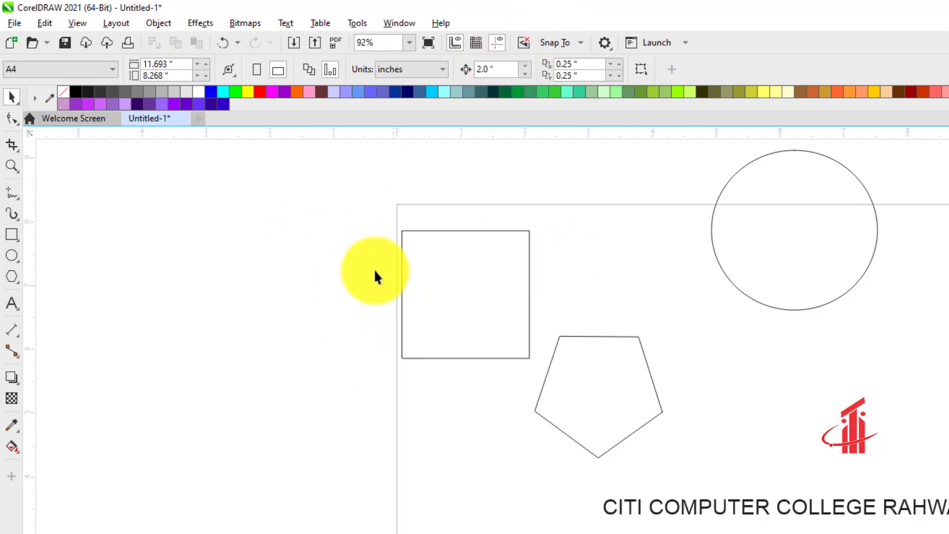
Select the square and nudge it left, down, right, up and left again, ending at X -0.921 and Y 6.854 inches.
drag(345, 218, 582, 392)
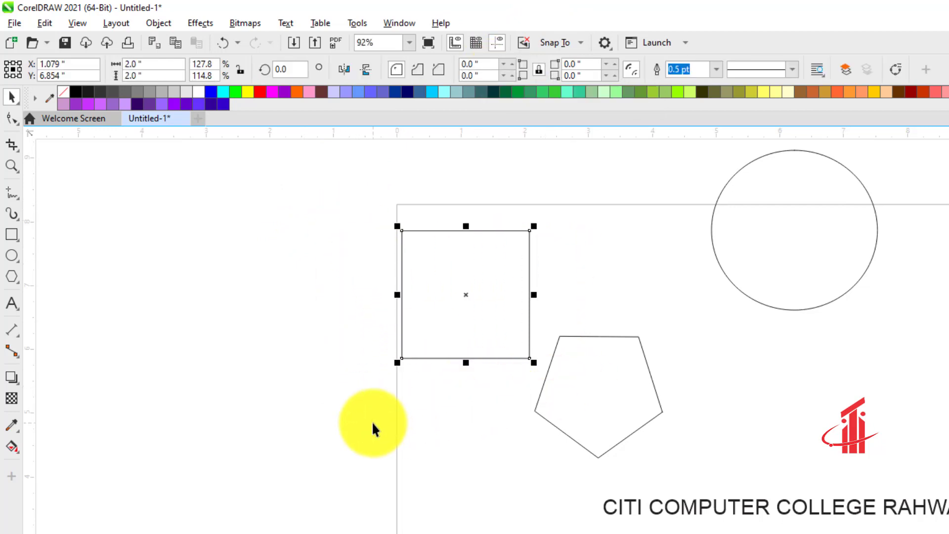
key(Left)
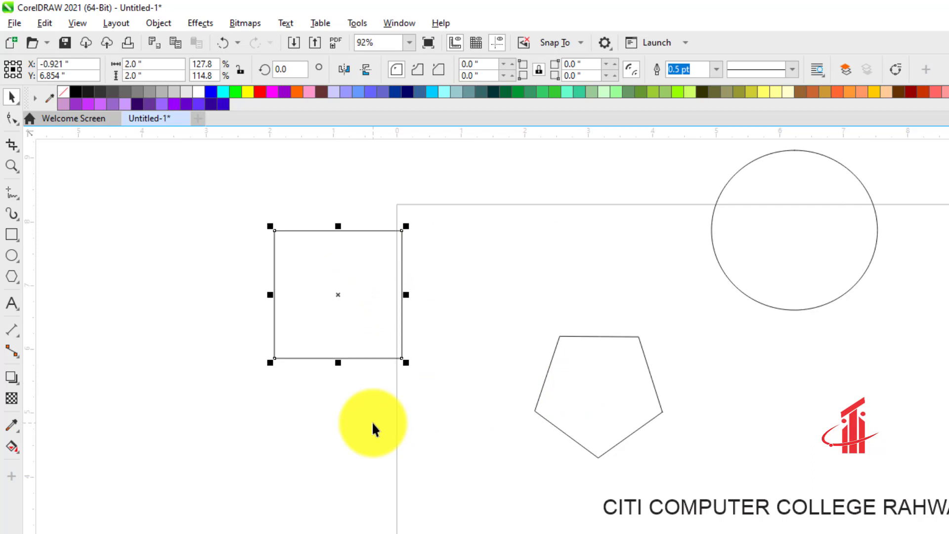
key(Down)
key(Right)
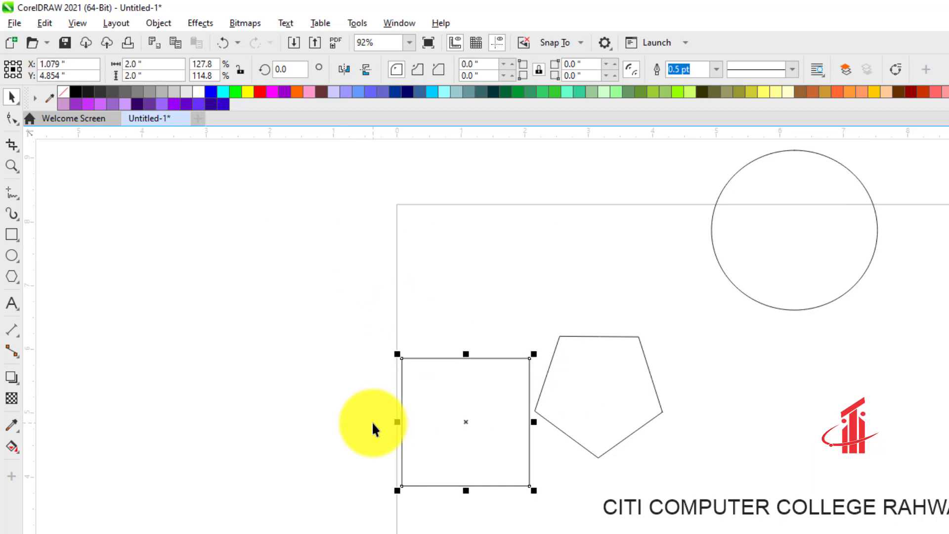
key(Up)
key(Left)
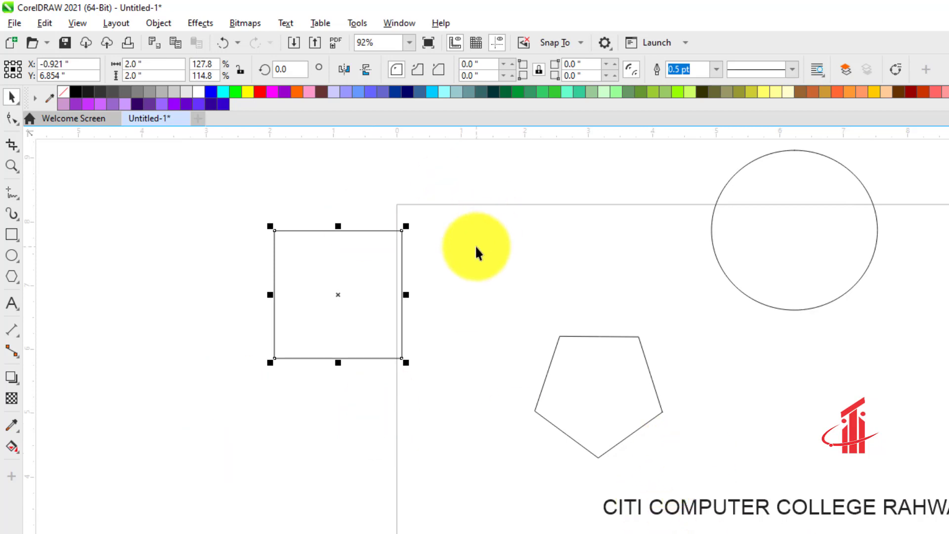
Reselect the square and place a duplicate 2 inches to its right, edge to edge.
click(491, 268)
drag(248, 227, 432, 411)
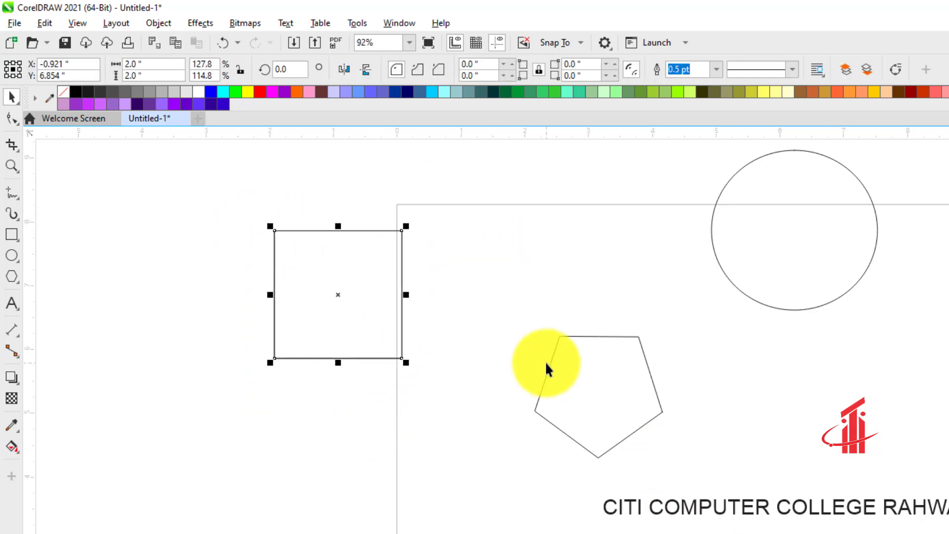
key(ctrl+d)
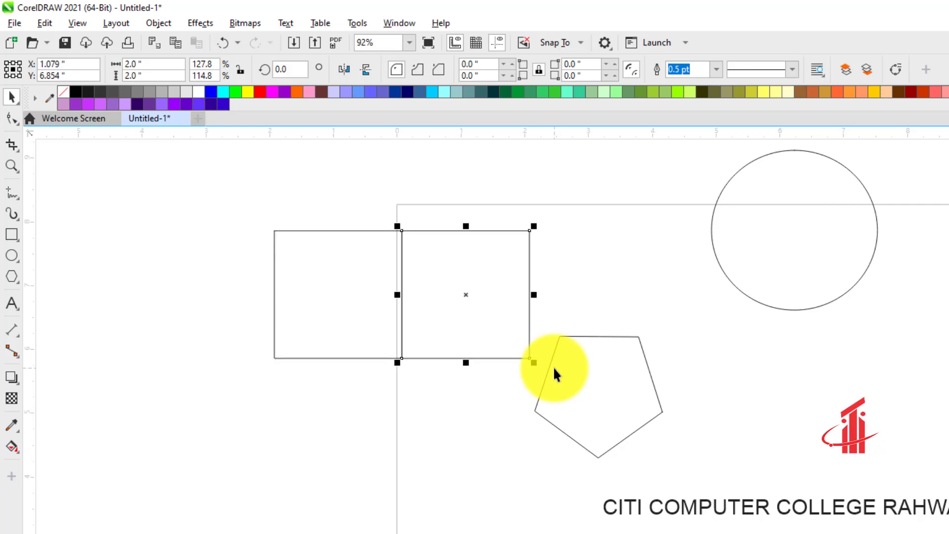
Select both squares, place a duplicate of the pair 2 inches below to form a two-by-two grid, and deselect.
drag(257, 212, 597, 402)
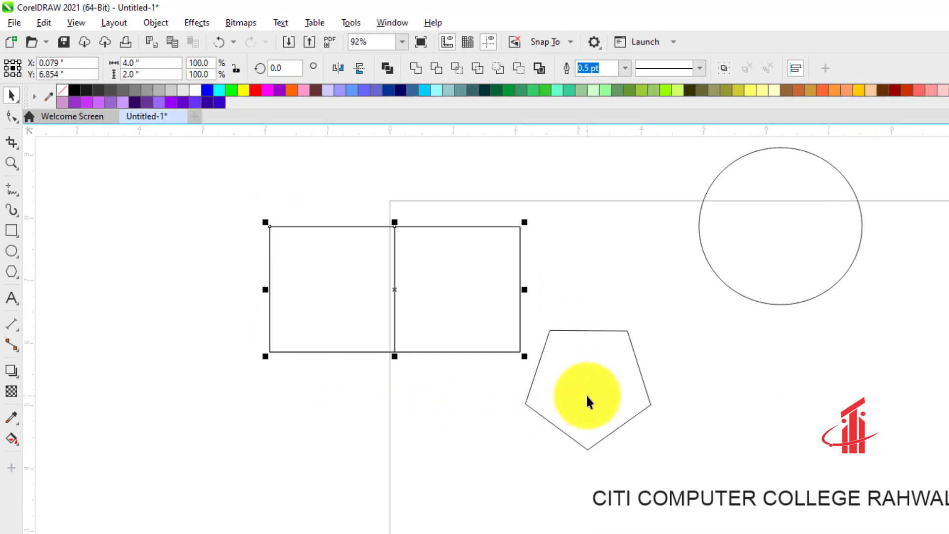
key(ctrl+d)
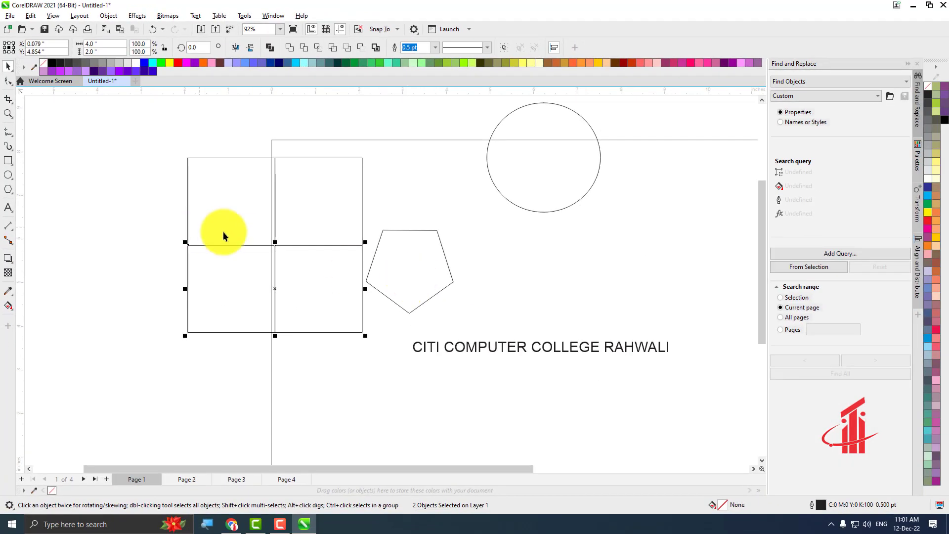
scroll(236, 233, up, 1)
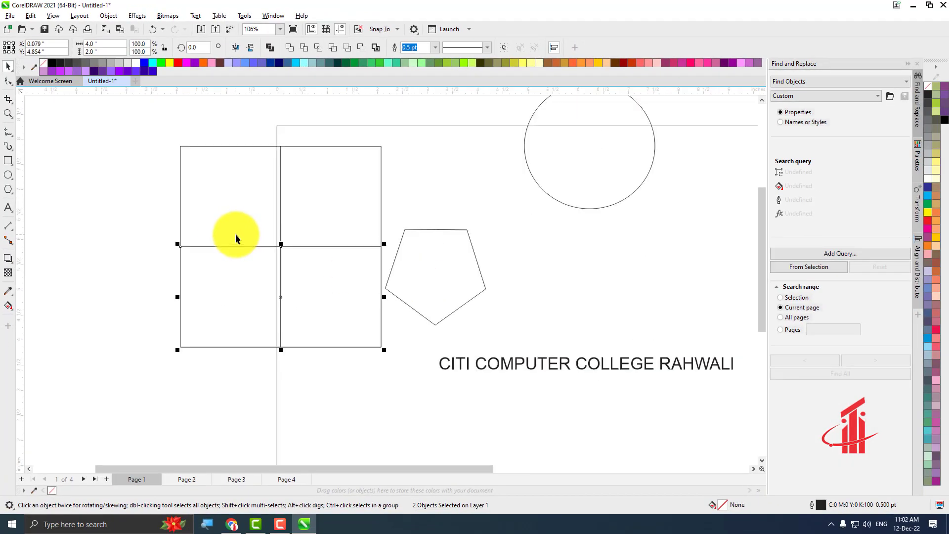
scroll(222, 213, up, 2)
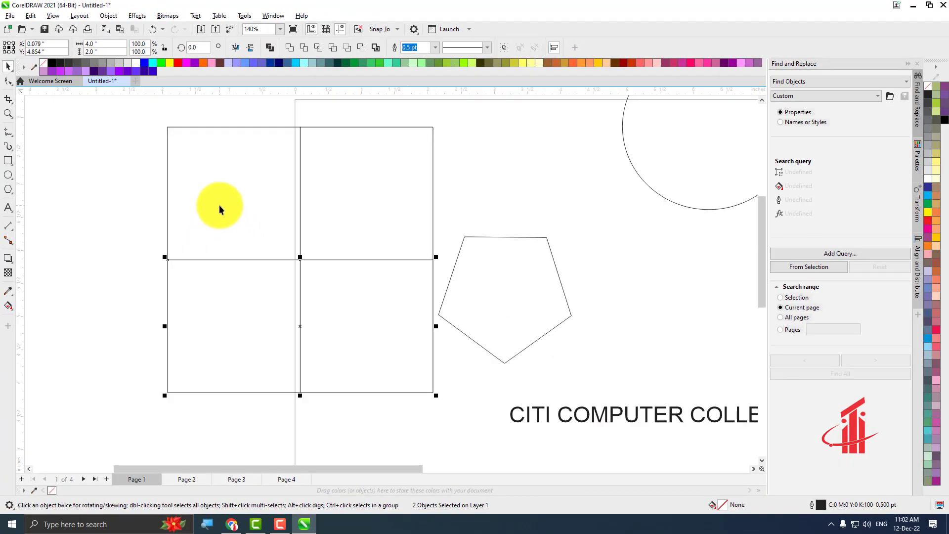
click(223, 191)
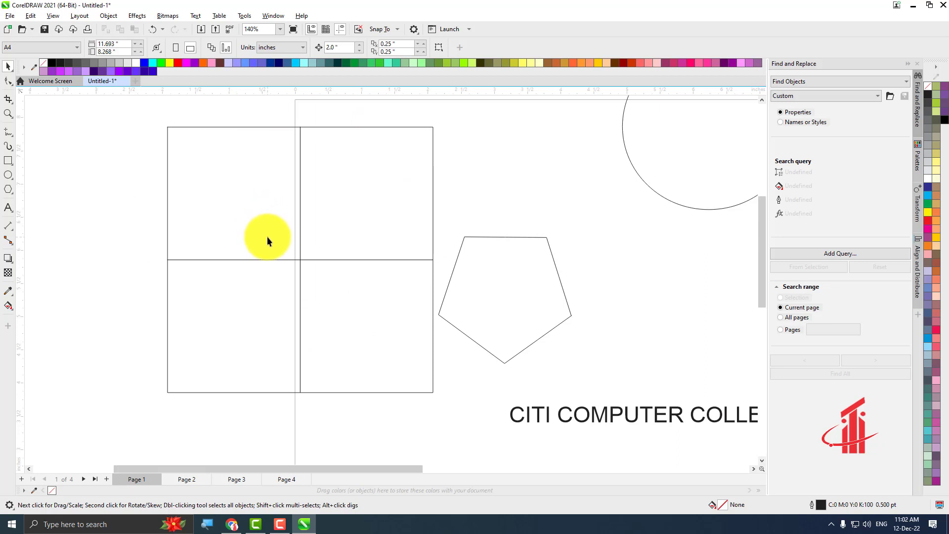
Select the circle and fill it with cyan.
scroll(267, 237, down, 7)
scroll(366, 213, up, 2)
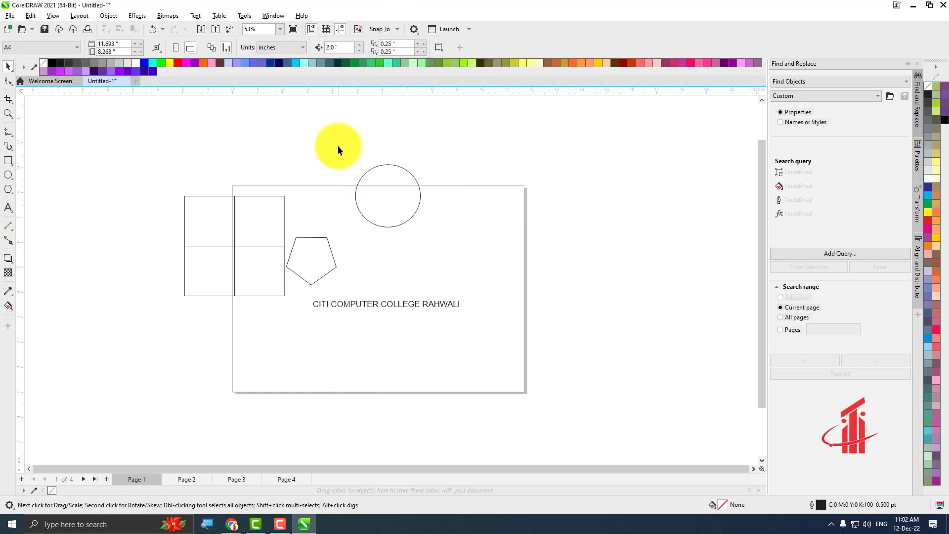
drag(338, 147, 459, 250)
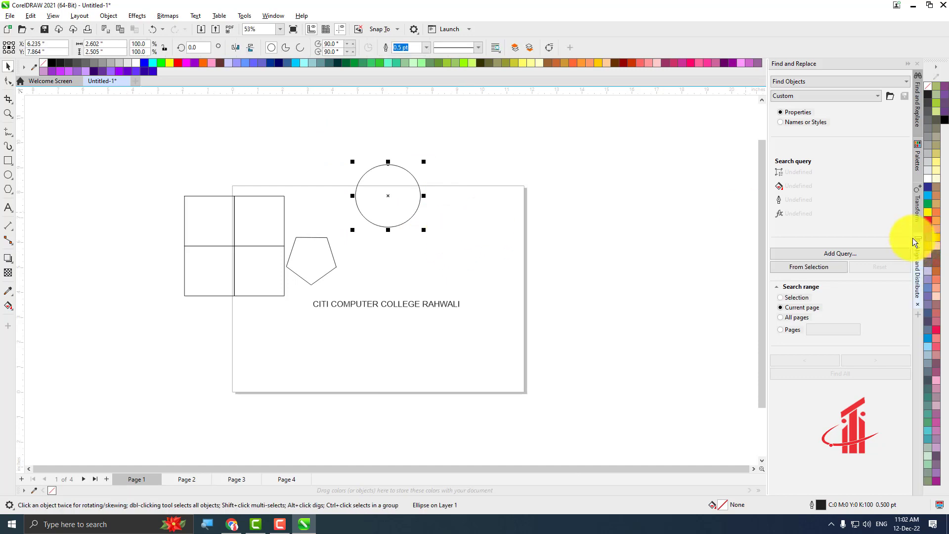
click(928, 198)
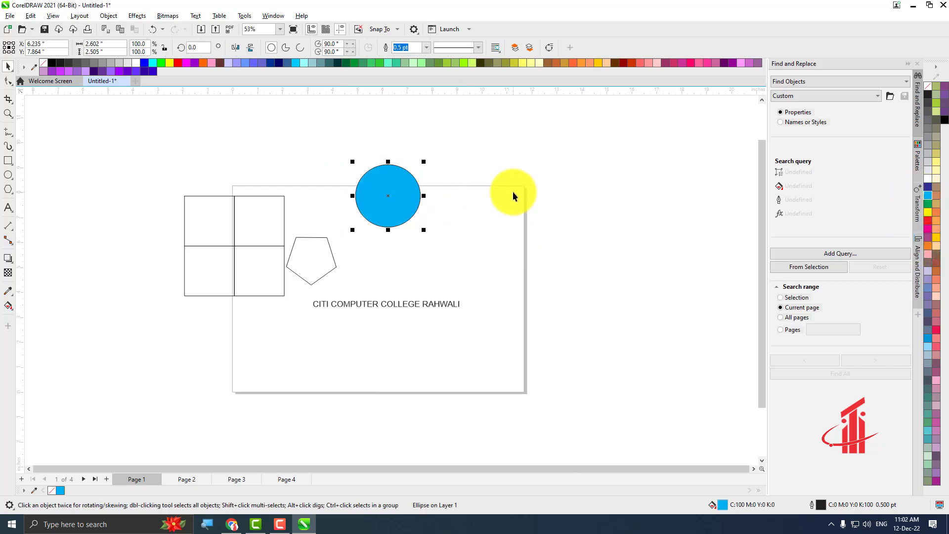
Duplicate the cyan circle using the 0.25-inch duplicate distance and deselect the copy.
click(34, 17)
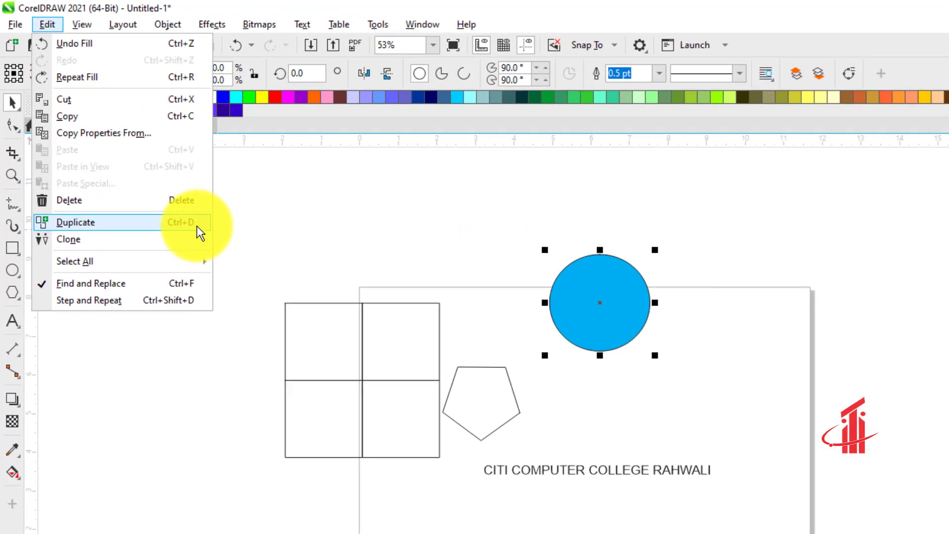
click(195, 225)
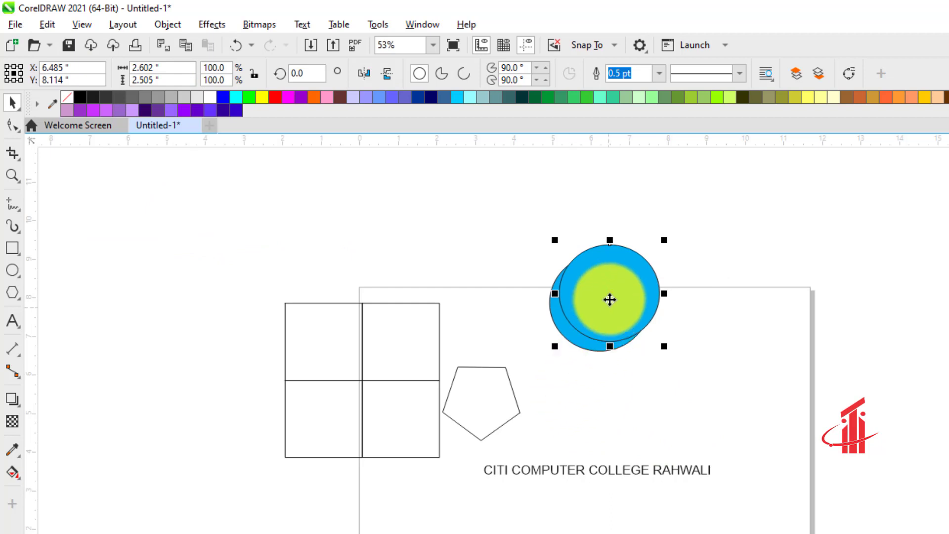
scroll(593, 223, up, 1)
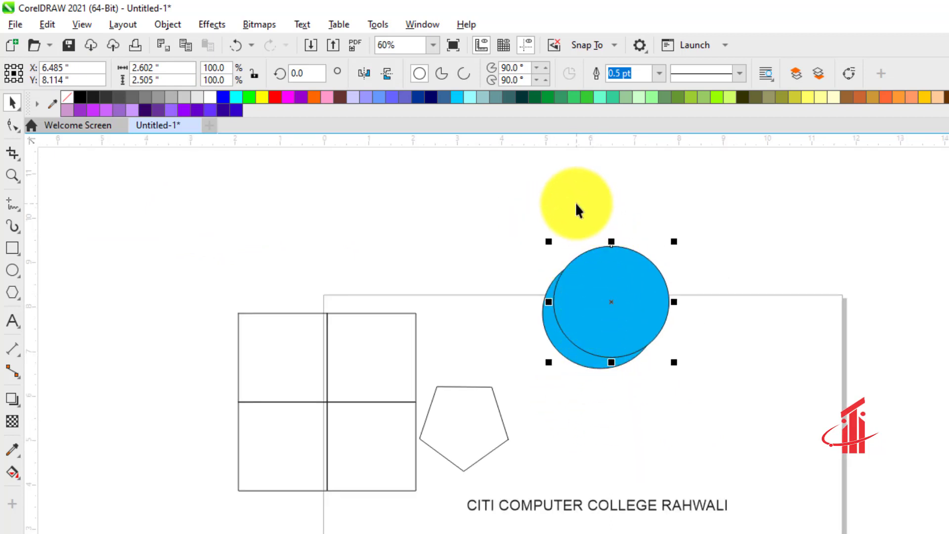
click(572, 203)
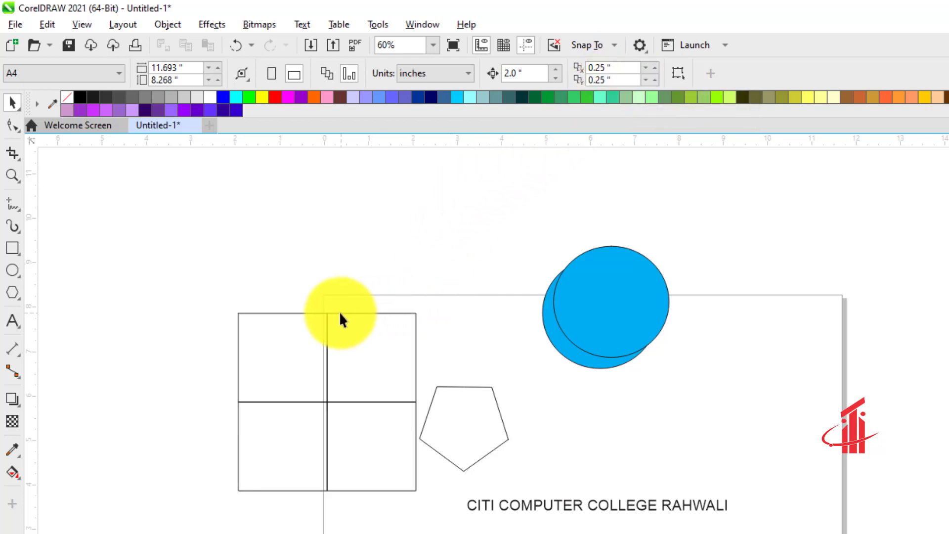
Set the horizontal and vertical duplicate distances to 2 inches.
click(624, 67)
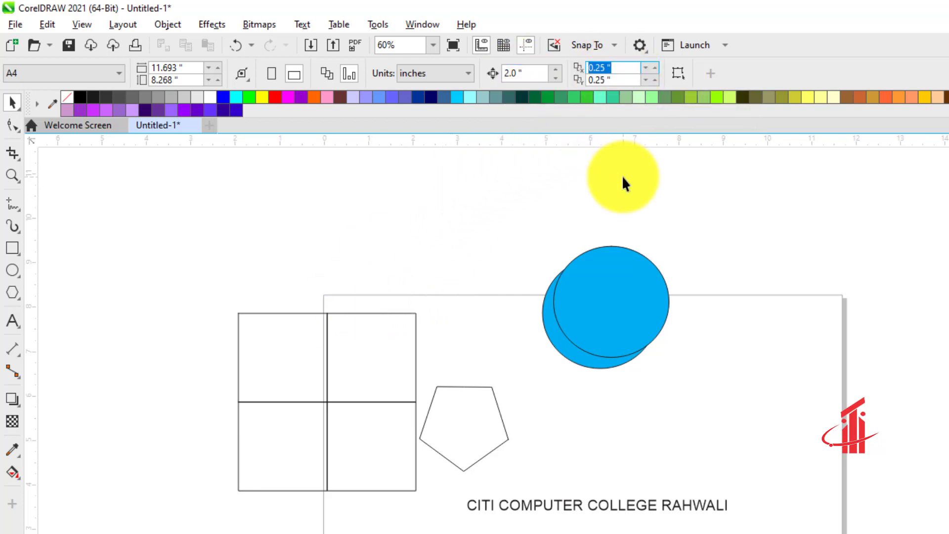
text(2)
key(Tab)
text(2)
key(Return)
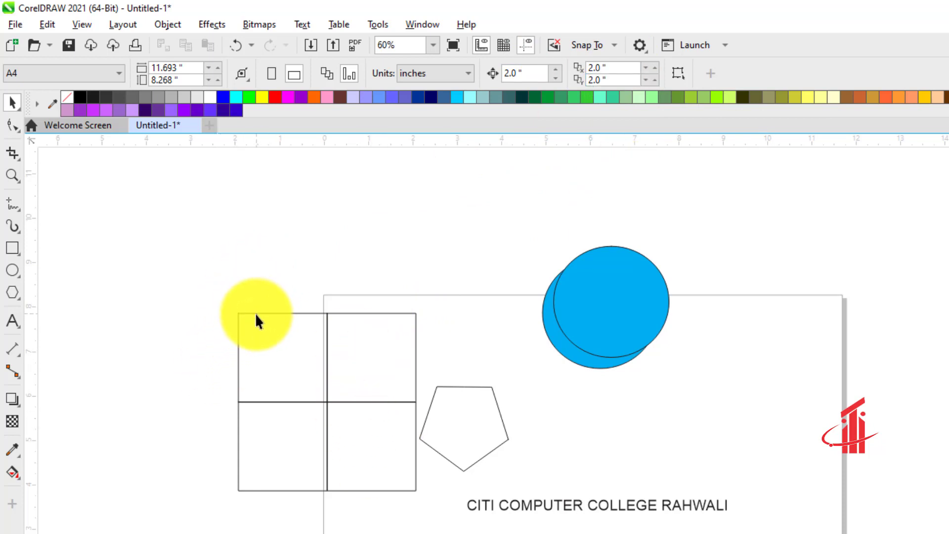
Move the grid's upper-left square off the page's right side to about X 12.963, Y 6.595 inches and fill it green.
drag(255, 313, 900, 370)
key(ctrl+f)
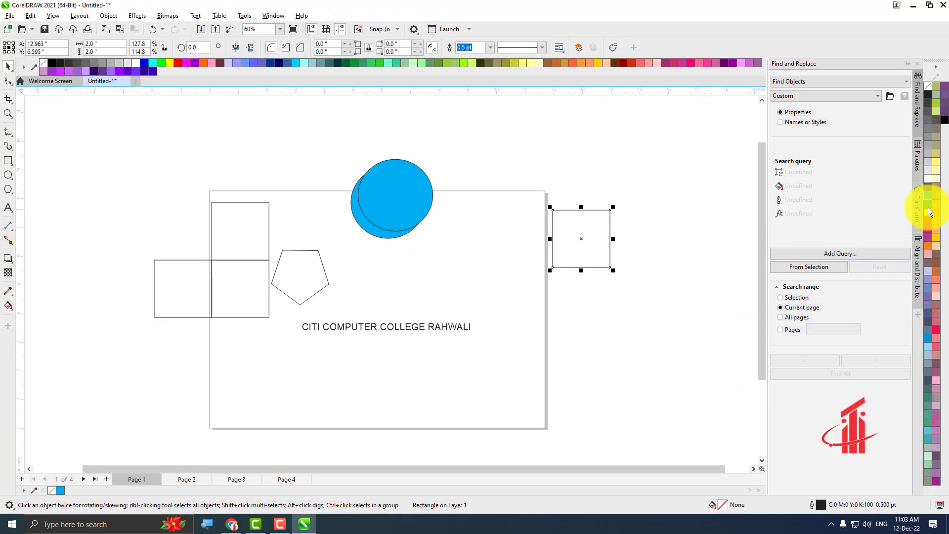
click(928, 210)
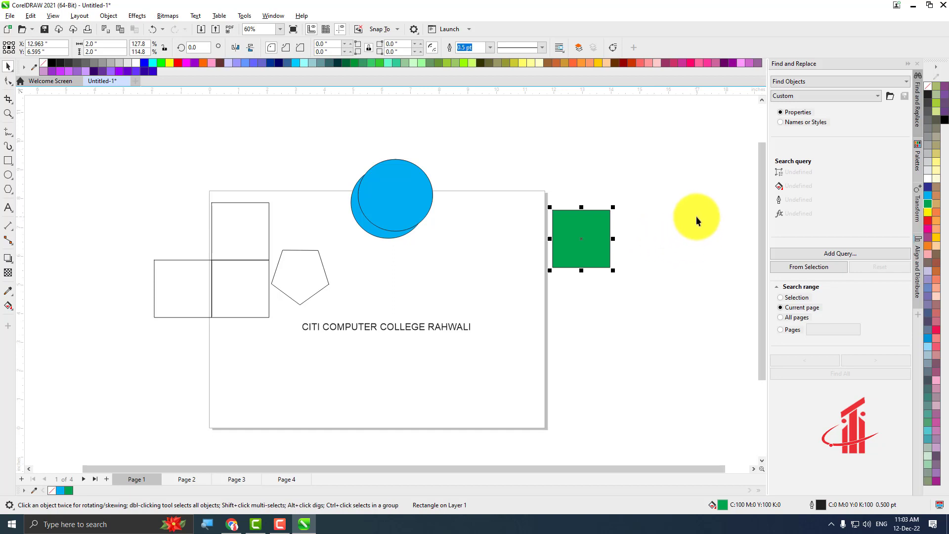
Duplicate the green square twice at the 2-inch duplicate distance to form a diagonal staircase.
key(ctrl+d)
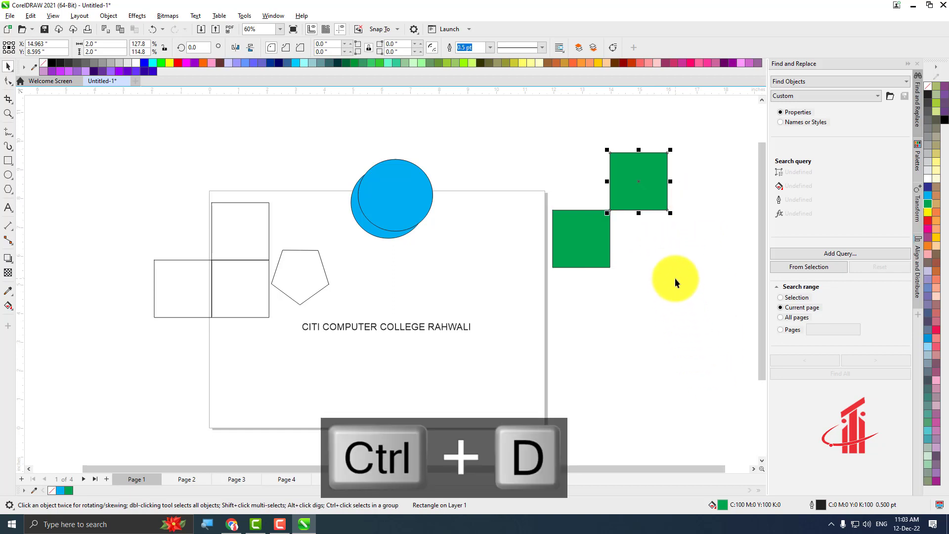
key(ctrl+d)
scroll(573, 336, down, 2)
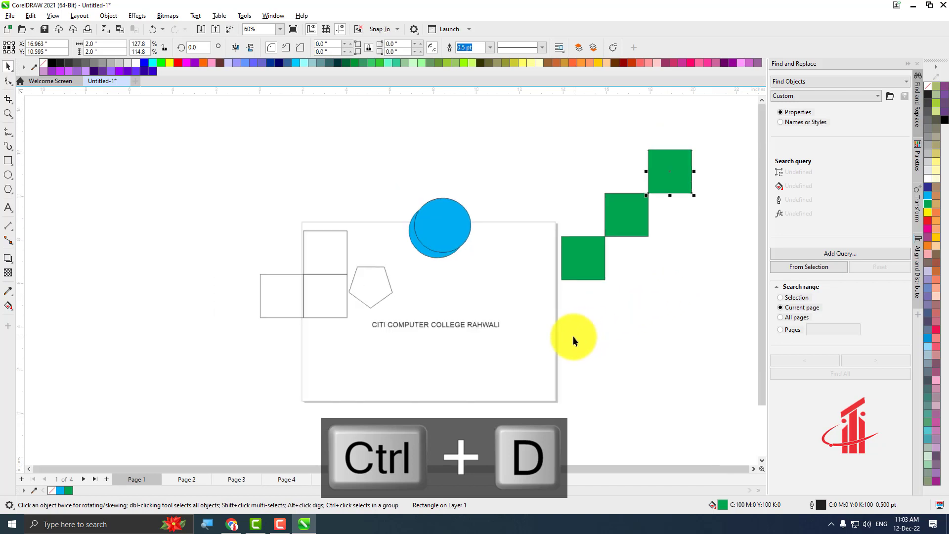
scroll(728, 179, up, 1)
scroll(728, 179, up, 1)
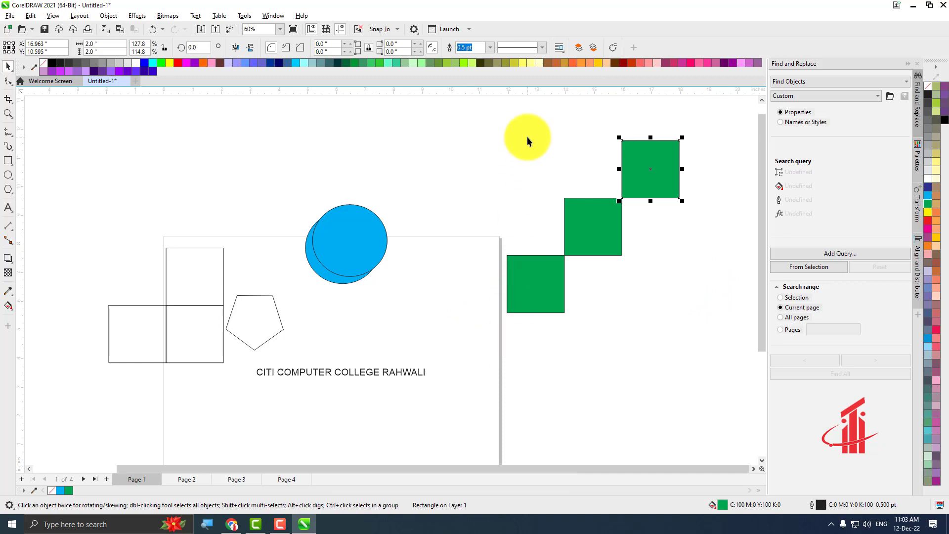
Copy the lowest green square directly to its right at X 14.963, Y 6.595 inches and fill the copy cyan.
click(517, 196)
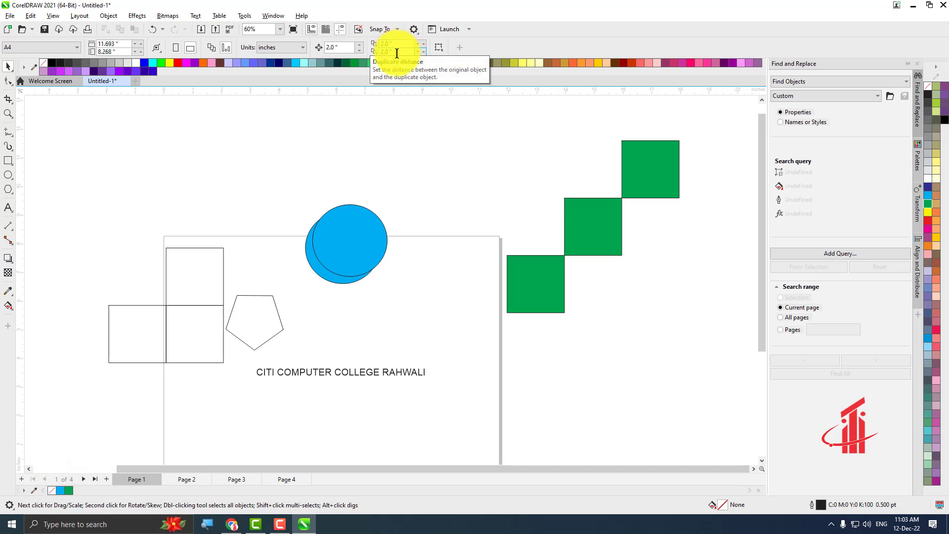
scroll(446, 195, down, 1)
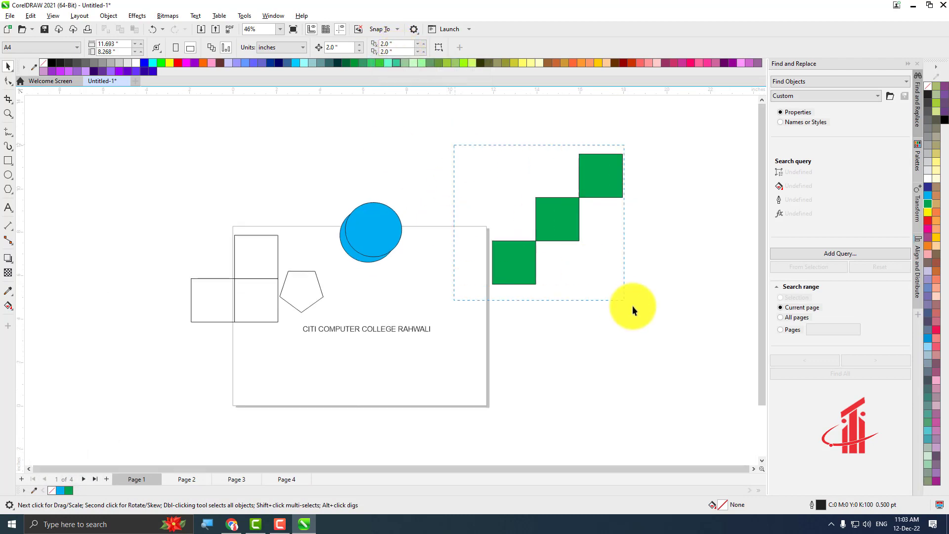
drag(686, 321, 684, 320)
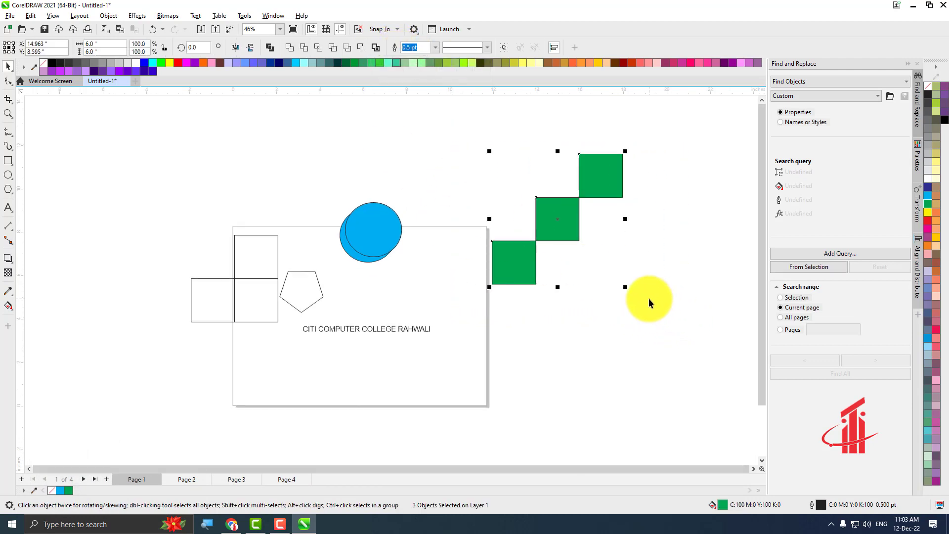
click(514, 273)
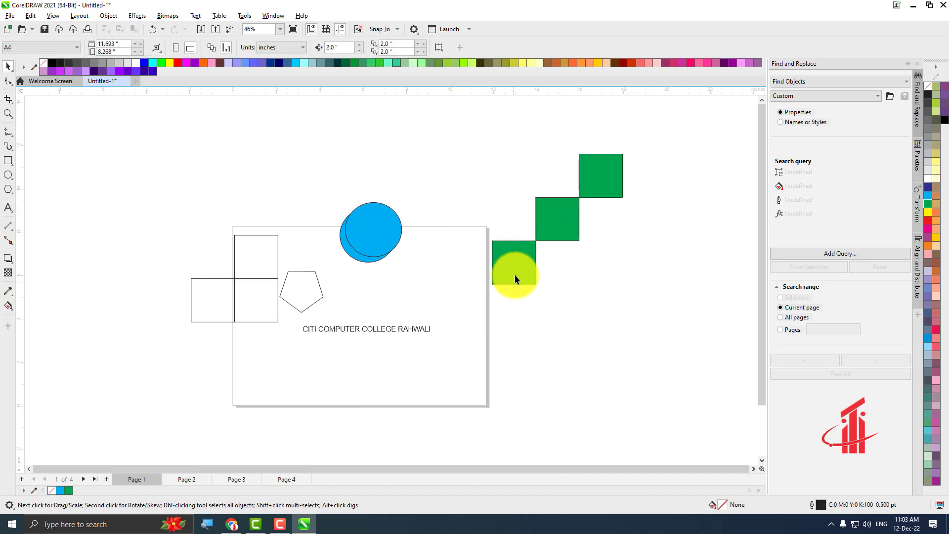
drag(494, 241, 538, 242)
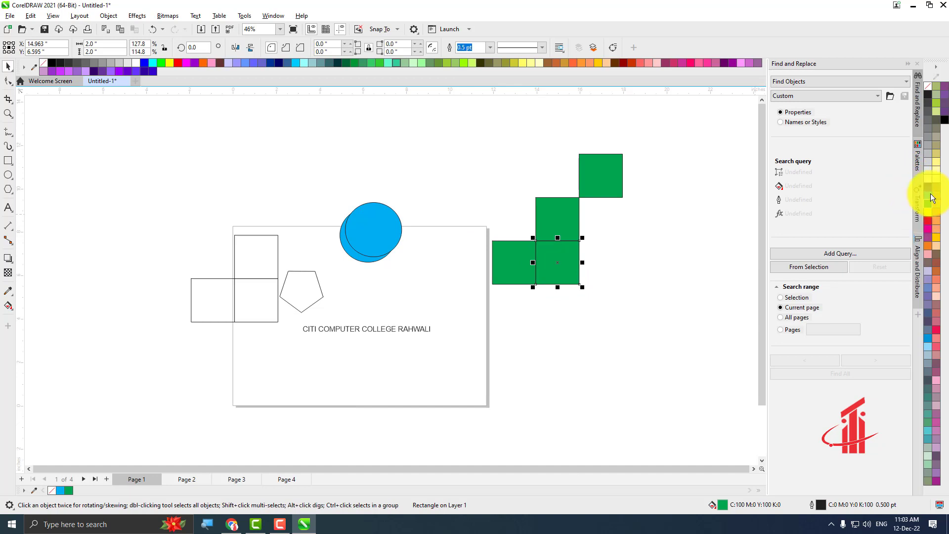
click(928, 196)
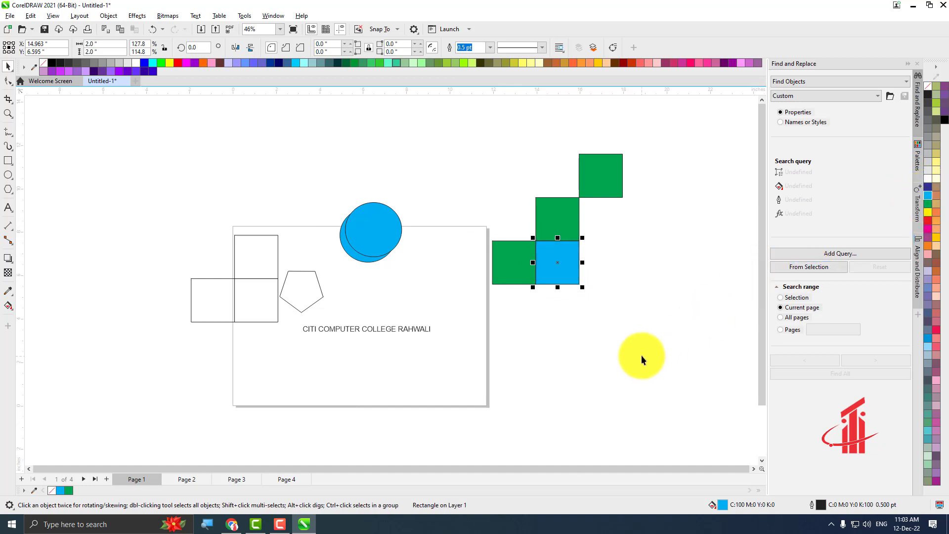
Duplicate the cyan square twice at the 2-inch duplicate distance along the green staircase, and delete the extra cyan copy in the lowest row.
key(ctrl+d)
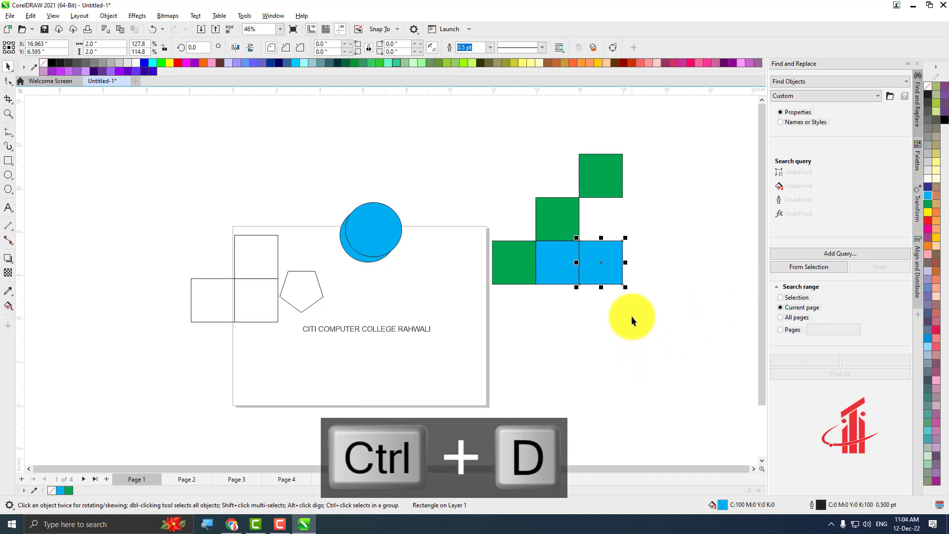
click(560, 266)
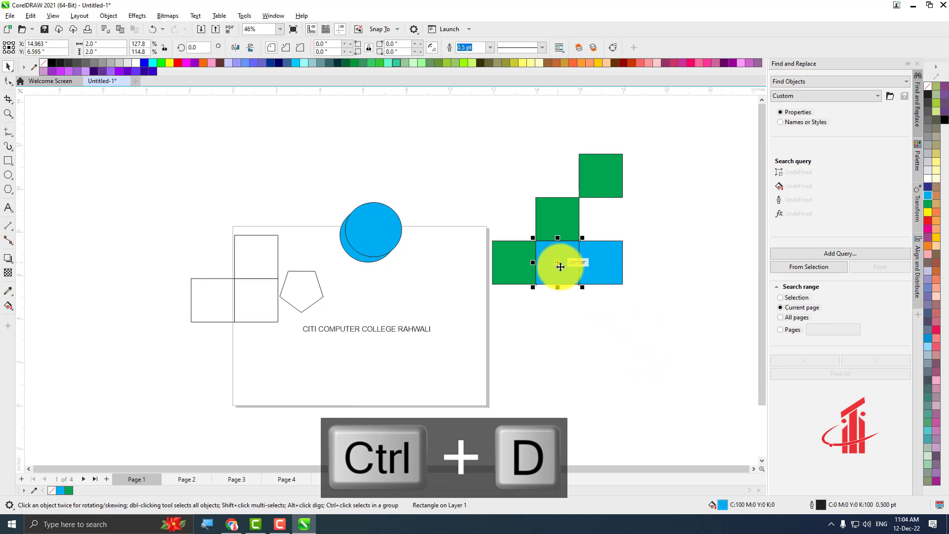
key(ctrl+d)
key(ctrl+d)
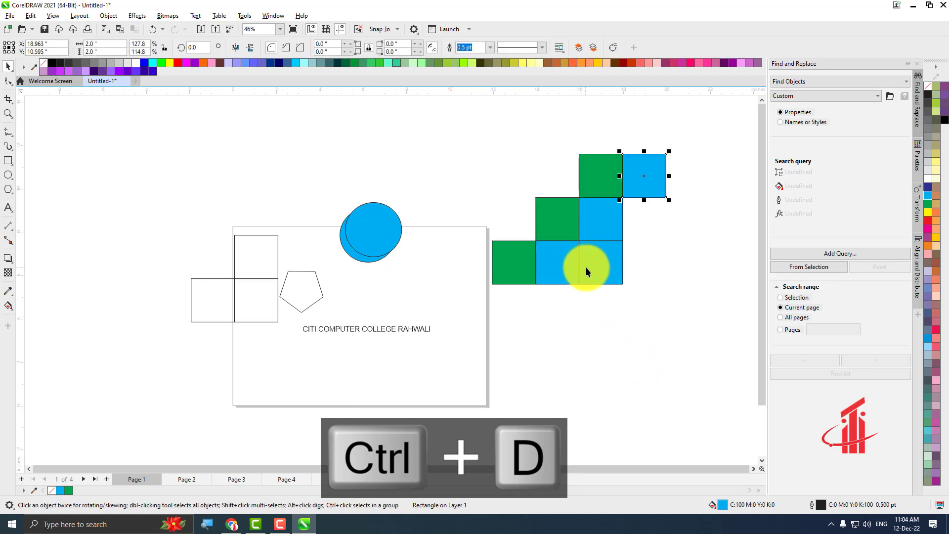
click(604, 259)
key(Delete)
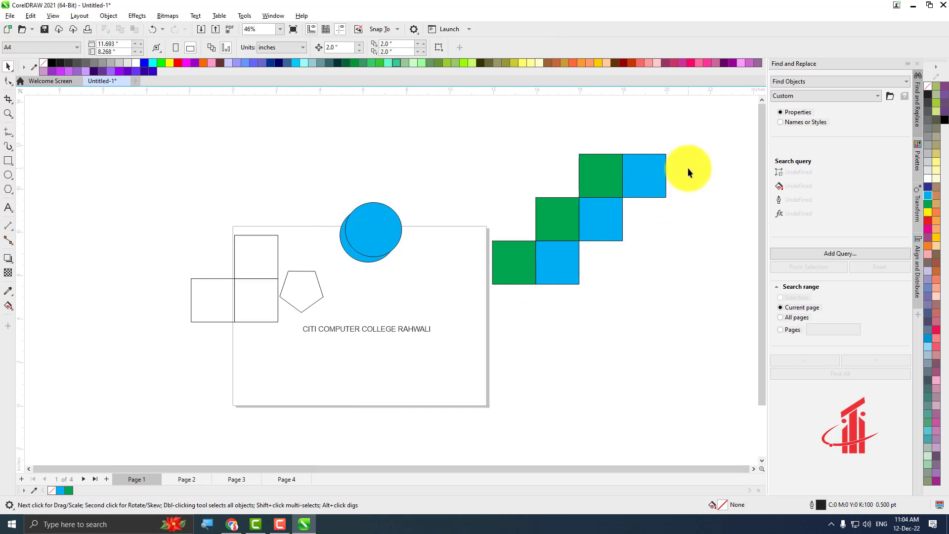
scroll(622, 139, up, 5)
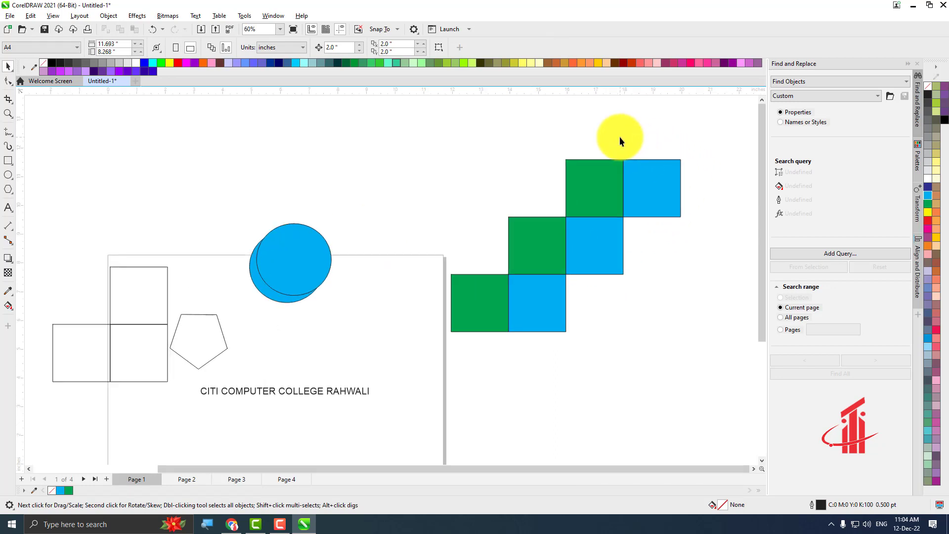
scroll(558, 153, down, 7)
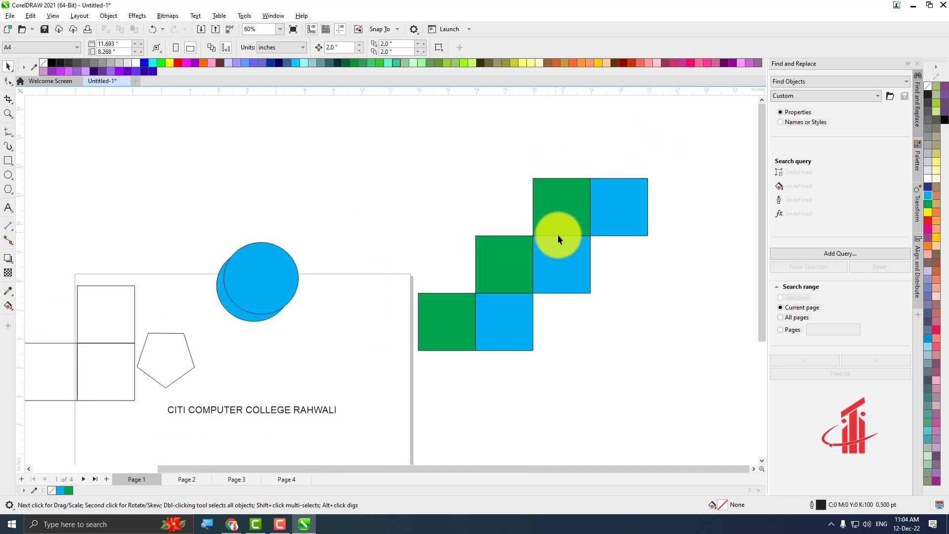
scroll(575, 236, up, 2)
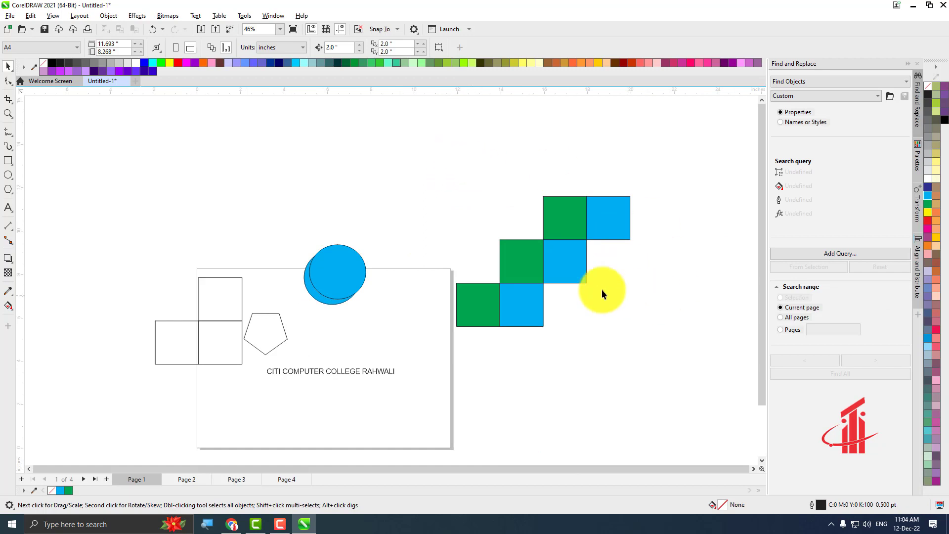
click(488, 310)
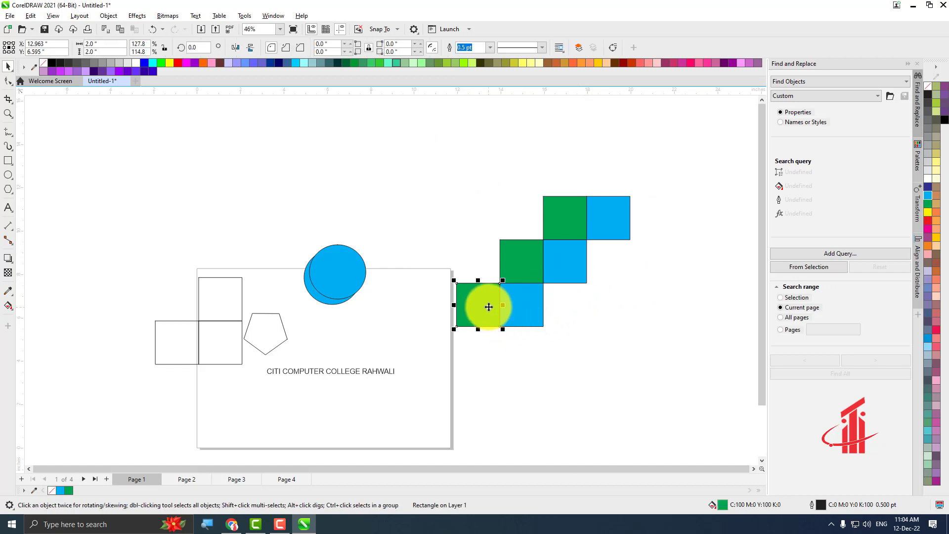
click(593, 321)
scroll(593, 319, down, 2)
scroll(593, 294, up, 1)
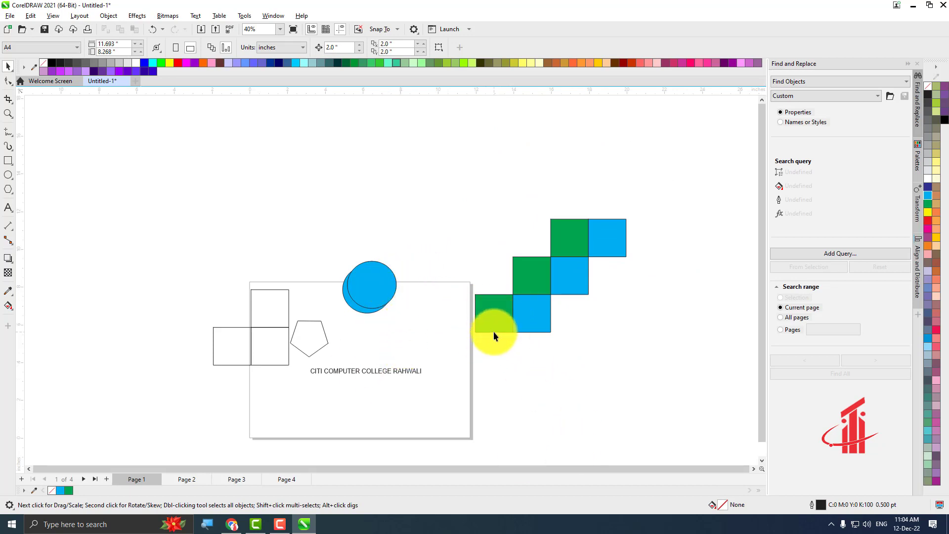
Copy the front cyan circle above the page to about X 6.659, Y 11.704 inches, and copy that one to about X 2.781, Y 11.73.
click(383, 294)
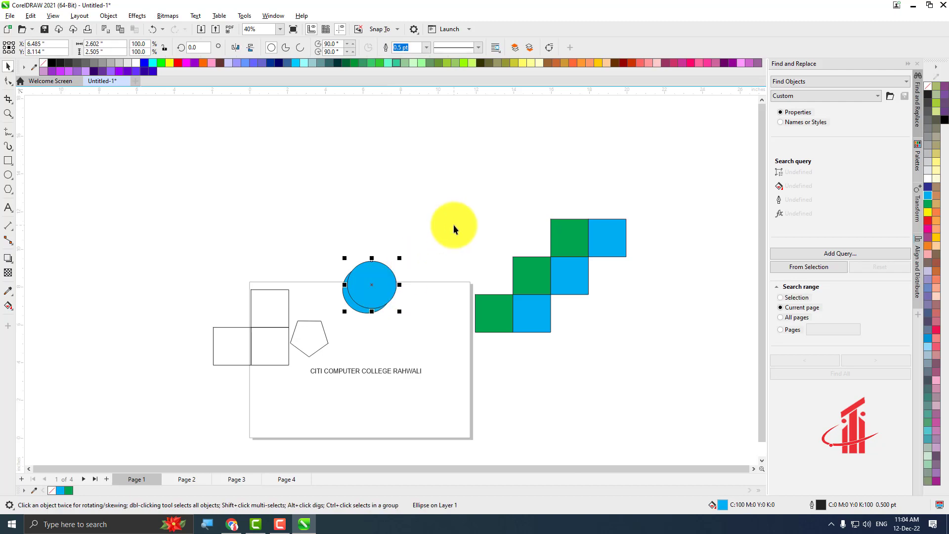
click(373, 288)
drag(373, 287, 376, 220)
right_click(376, 220)
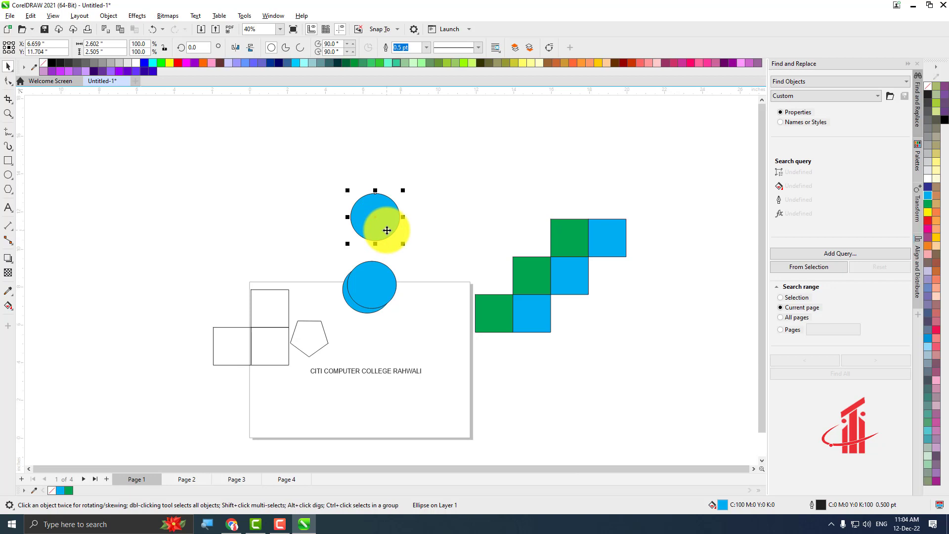
drag(387, 230, 306, 214)
right_click(306, 214)
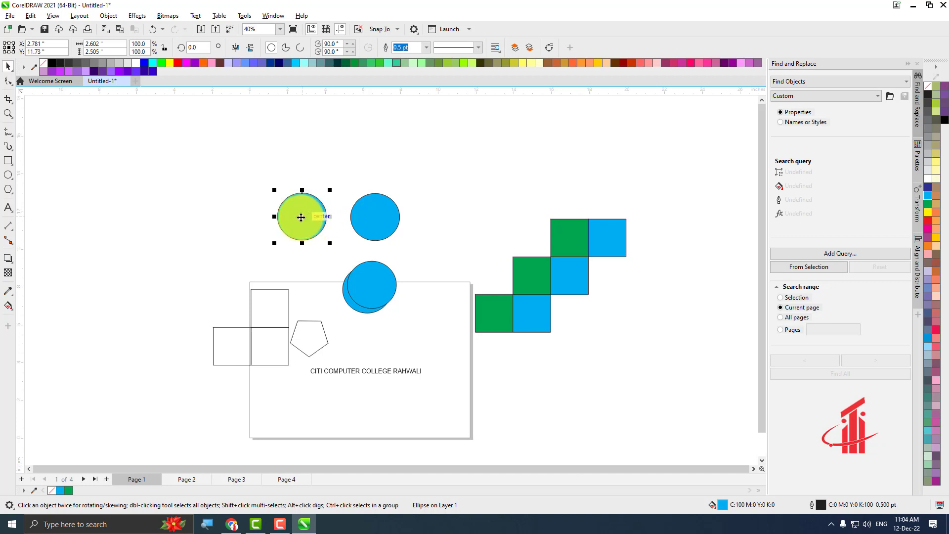
Copy the upper-left circle to about X 9.437, Y 6.699 inches and the circle beside it to about X 10.511, Y 10.97.
drag(301, 217, 429, 316)
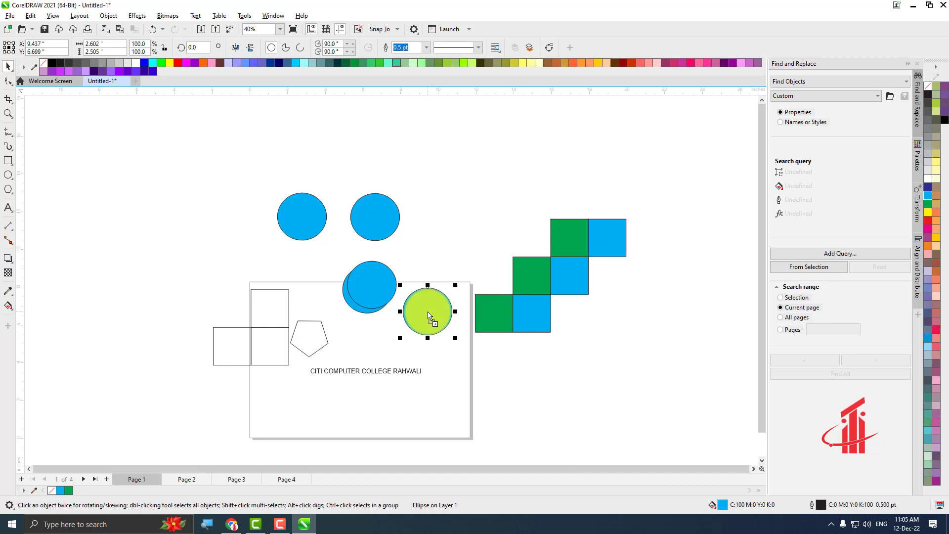
click(374, 218)
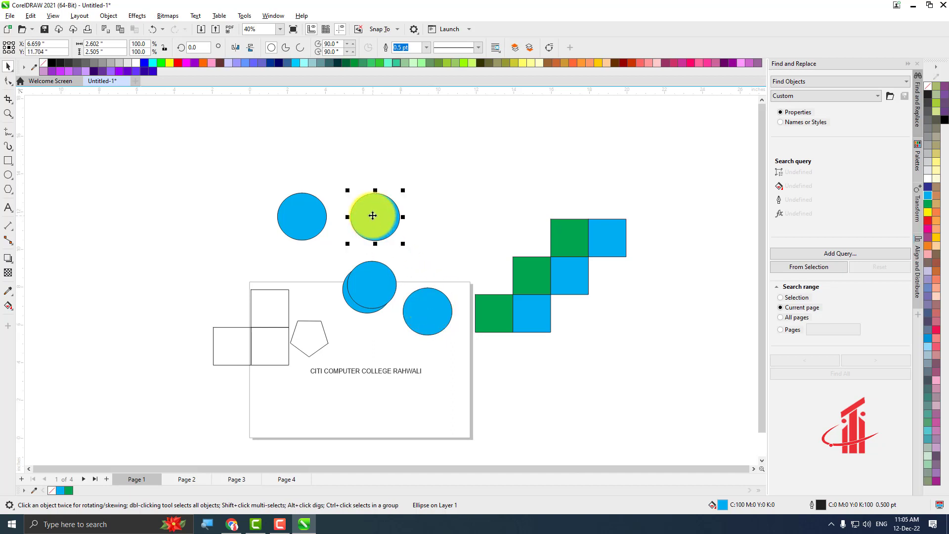
drag(375, 217, 450, 235)
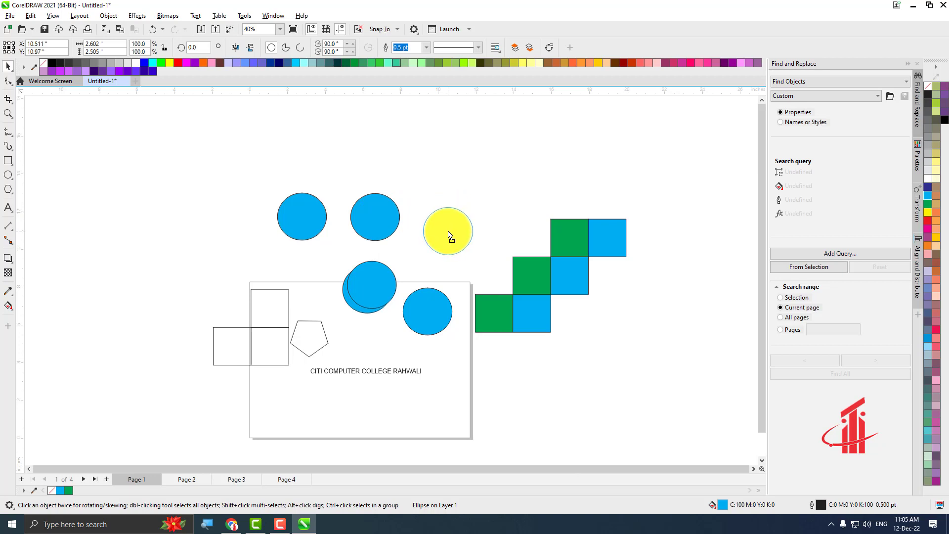
drag(449, 234, 449, 236)
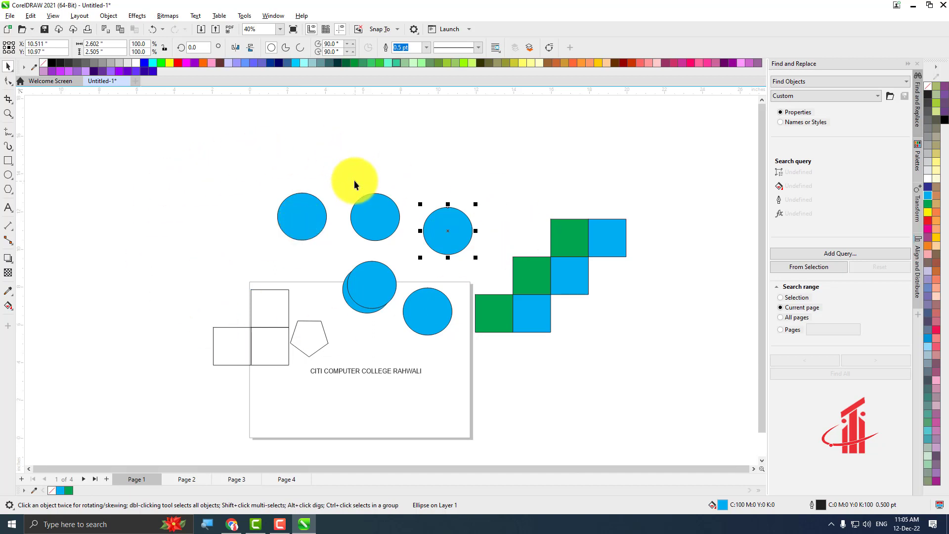
Move the upper-left cyan circle a little down and to the left, away from the other circles.
click(294, 225)
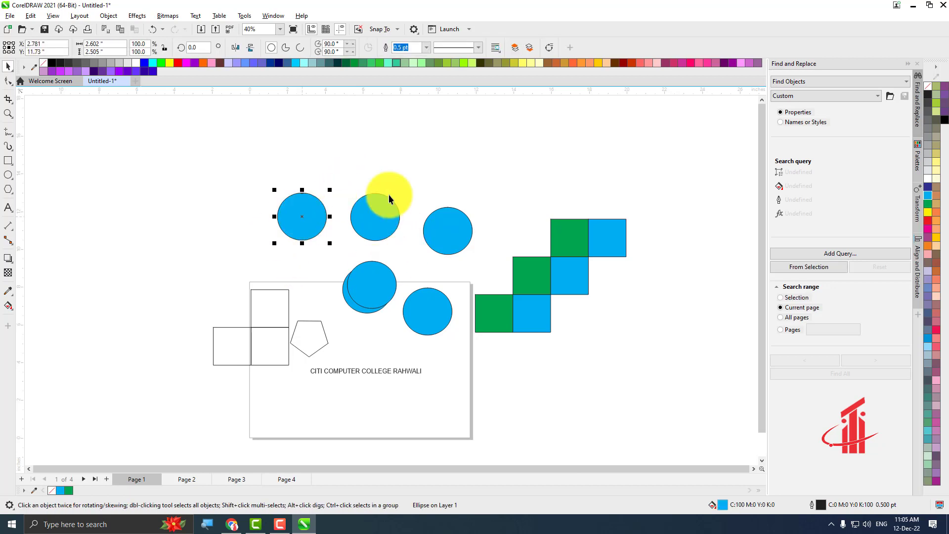
drag(302, 218, 277, 241)
scroll(255, 232, up, 2)
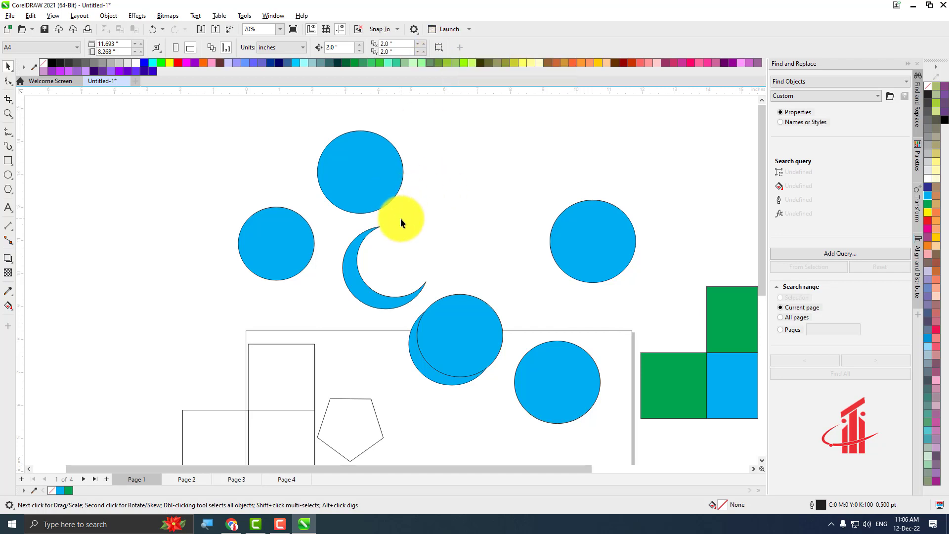
Move the smaller cyan circle to the page's upper-left corner at about X -0.804, Y 9.005 inches and deselect it.
scroll(393, 205, down, 2)
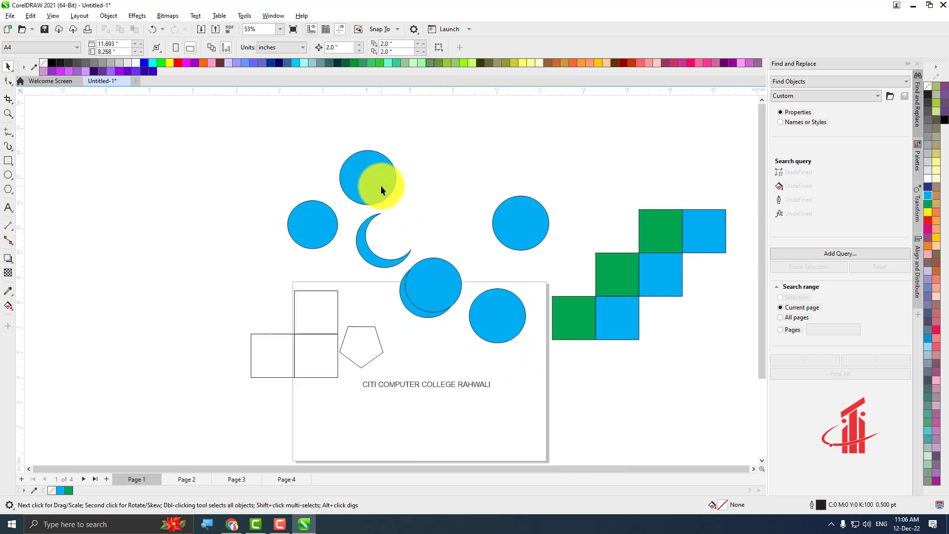
scroll(331, 296, up, 1)
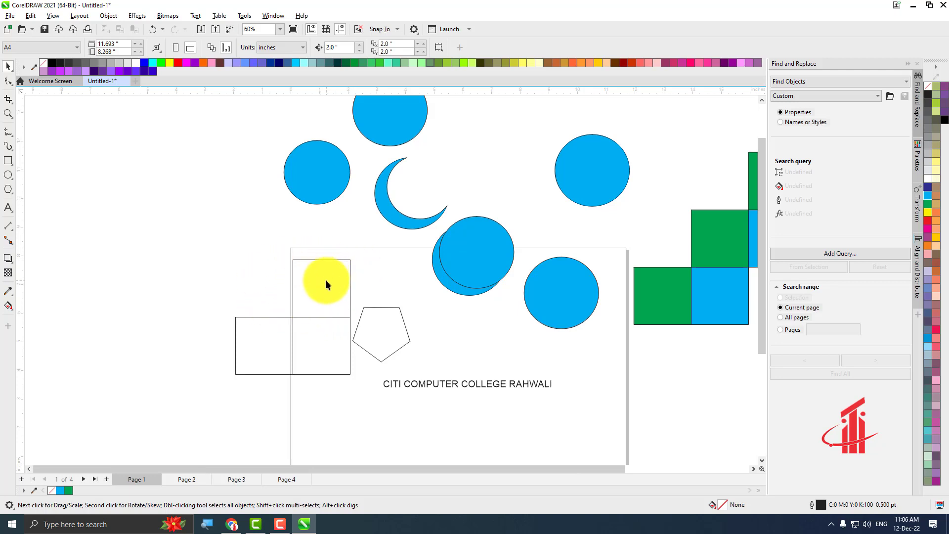
click(319, 187)
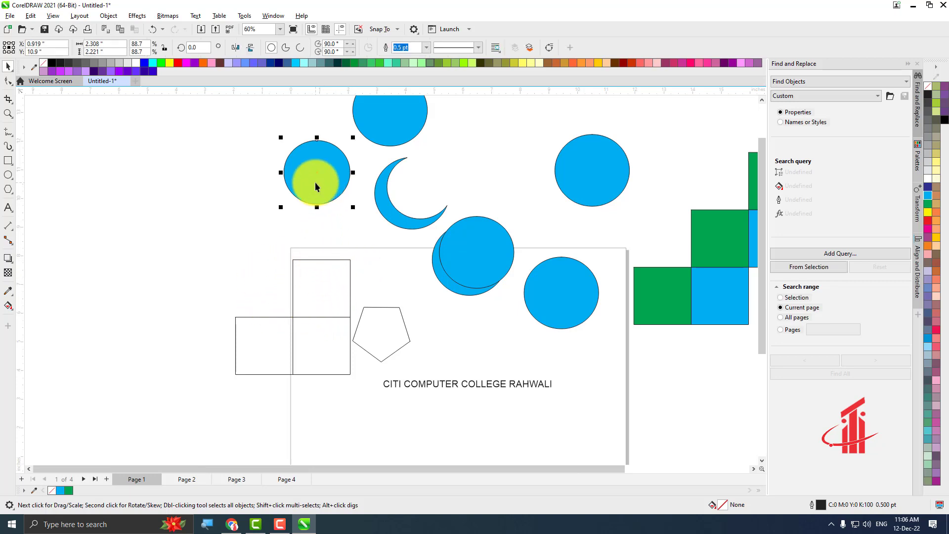
drag(319, 187, 270, 241)
click(256, 272)
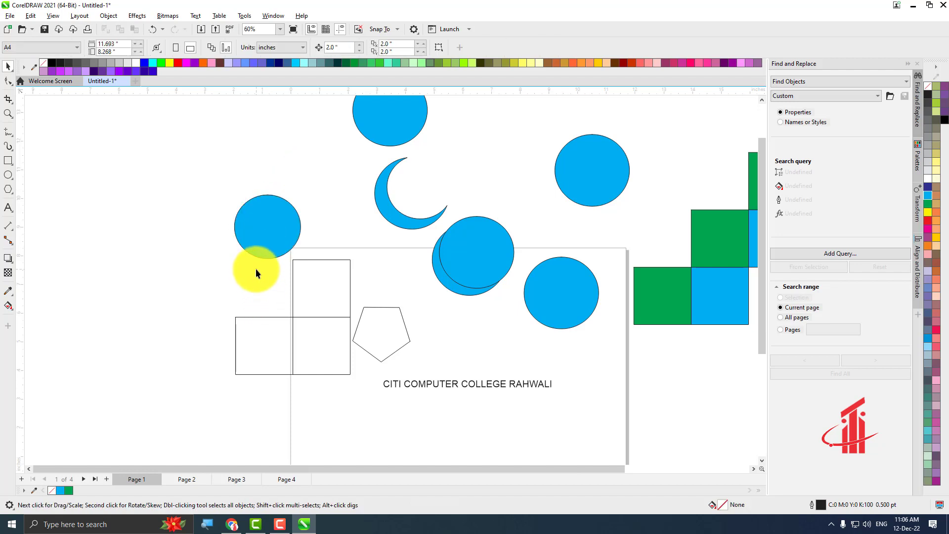
click(257, 232)
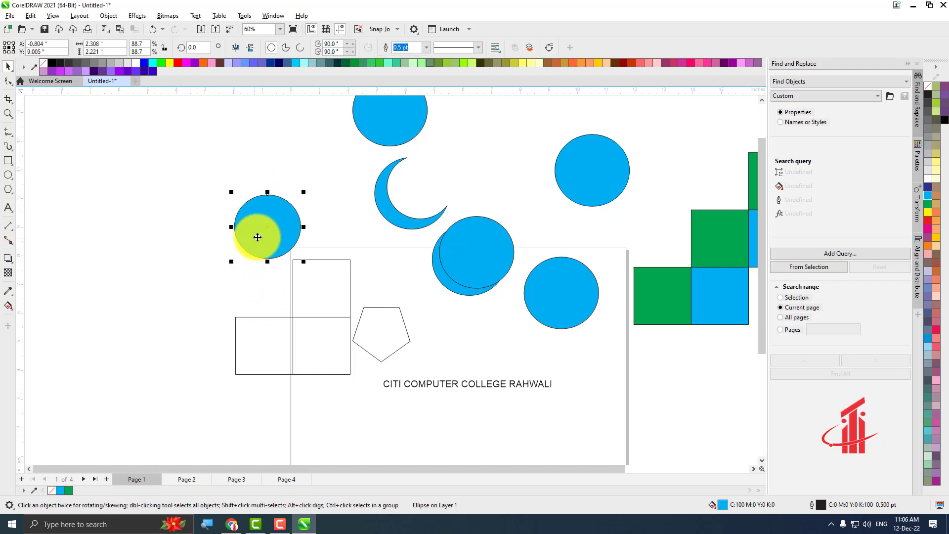
click(257, 331)
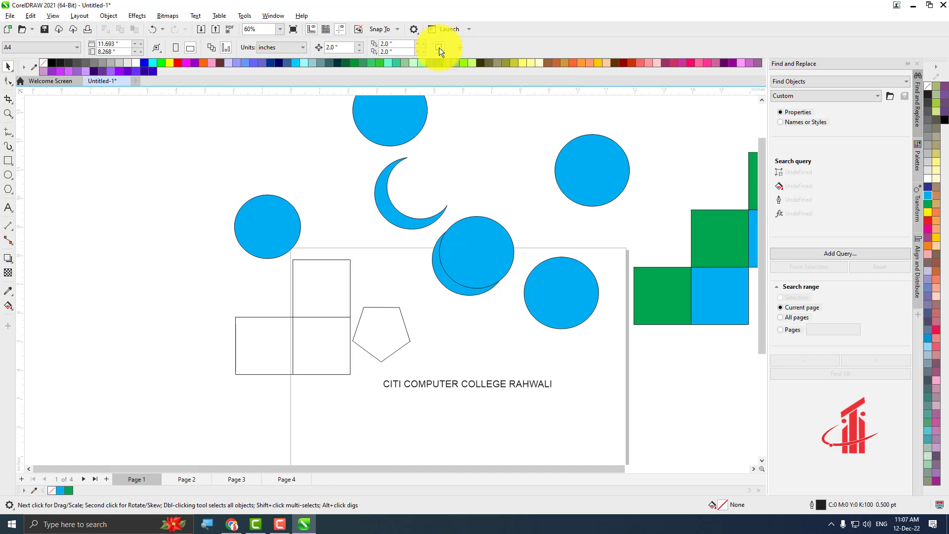
Move the lower-left unfilled square to about X -3.11, Y 5.767 inches and the pentagon to about X -0.921, Y 5.747.
click(251, 328)
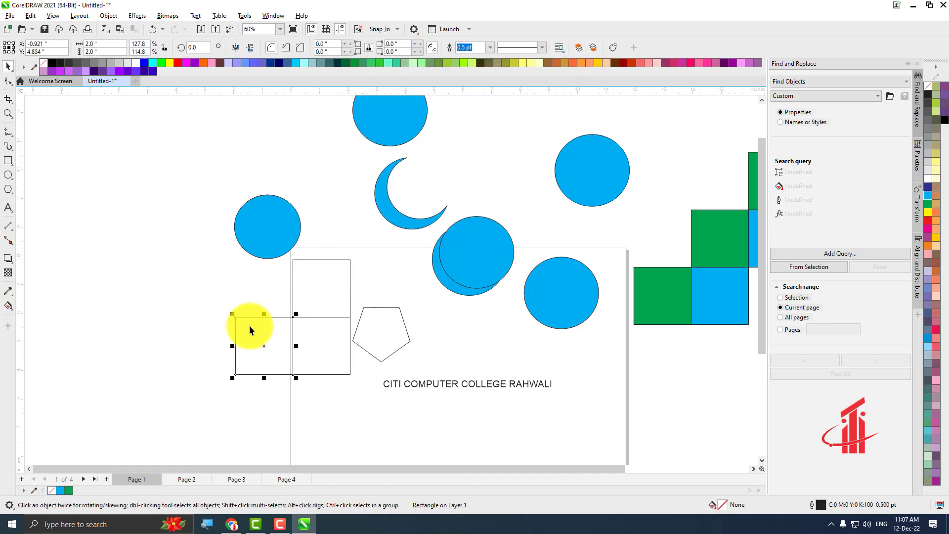
drag(249, 326, 186, 298)
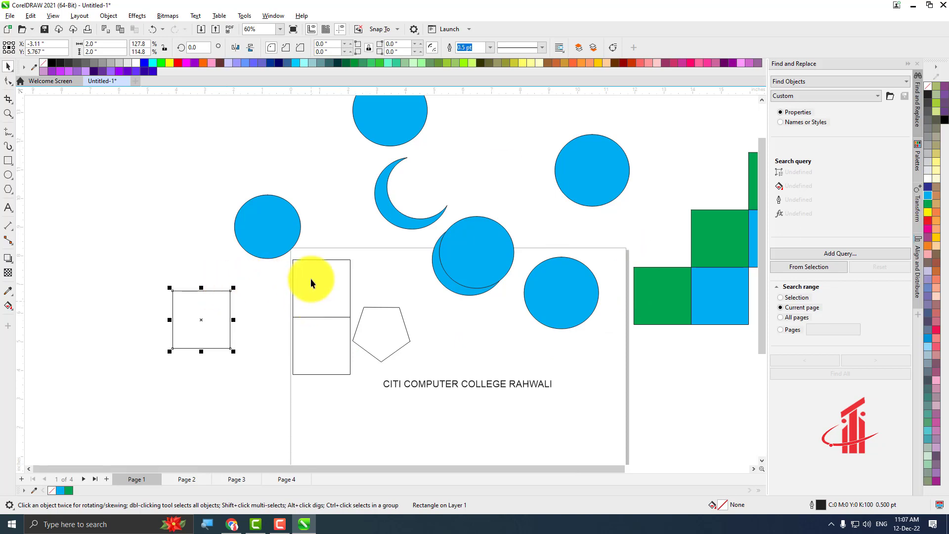
drag(372, 327, 260, 315)
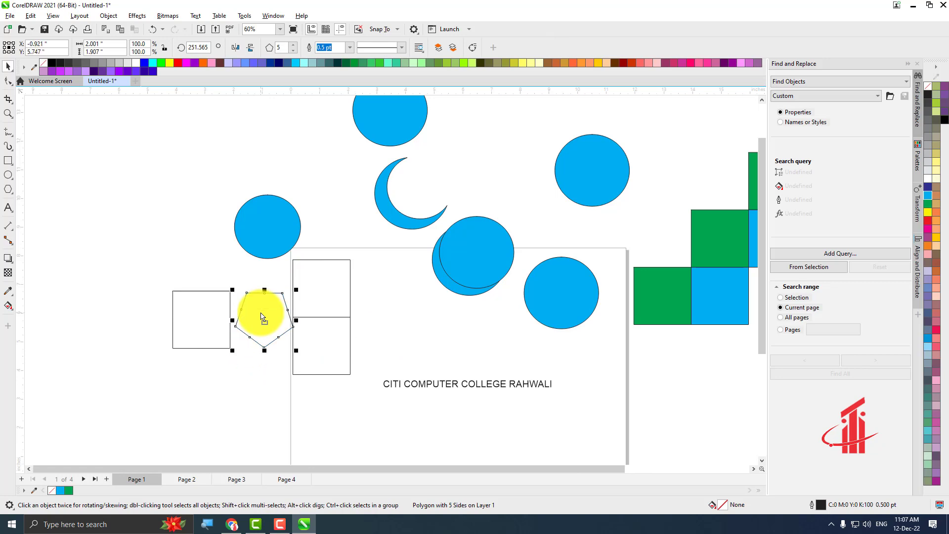